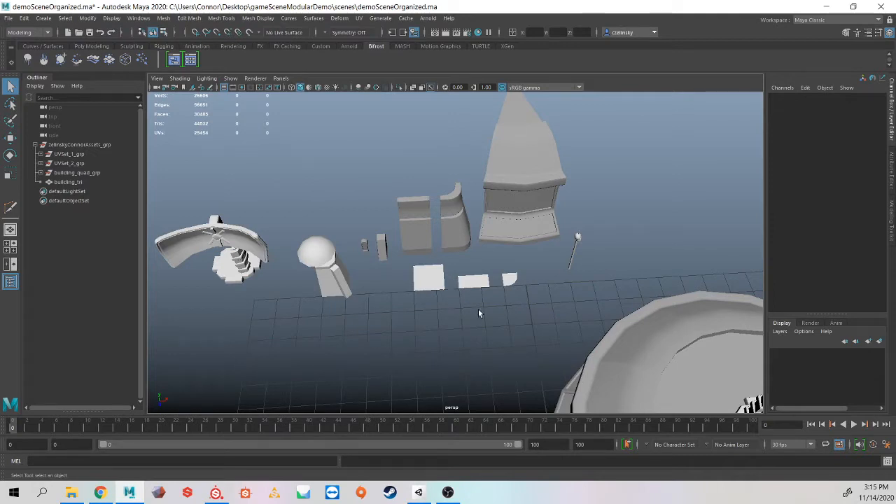
Step: Hide the building_tri mesh
left_click_drag(479, 313, 430, 225, "alt")
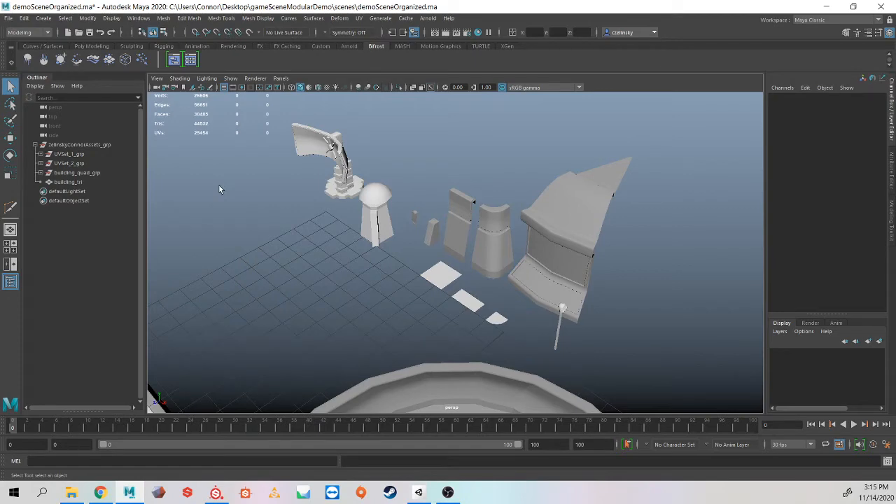
left_click_drag(318, 243, 330, 184, "alt")
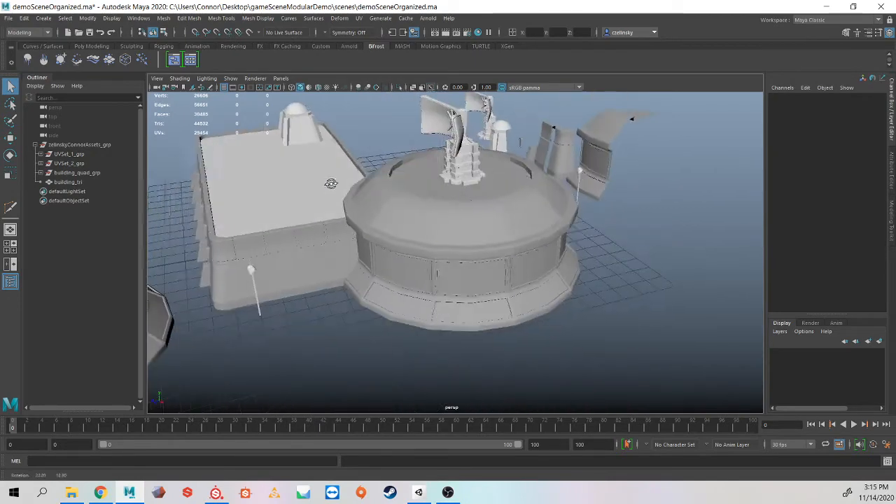
left_click(67, 182)
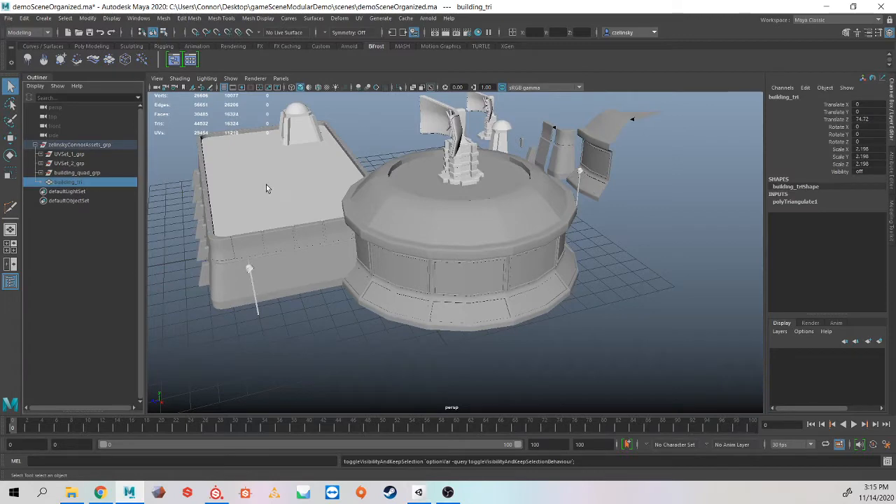
key("ctrl+h")
Step: Select the building_quad_grp group with the Move tool to inspect the quad building
left_click_drag(266, 187, 433, 153, "alt")
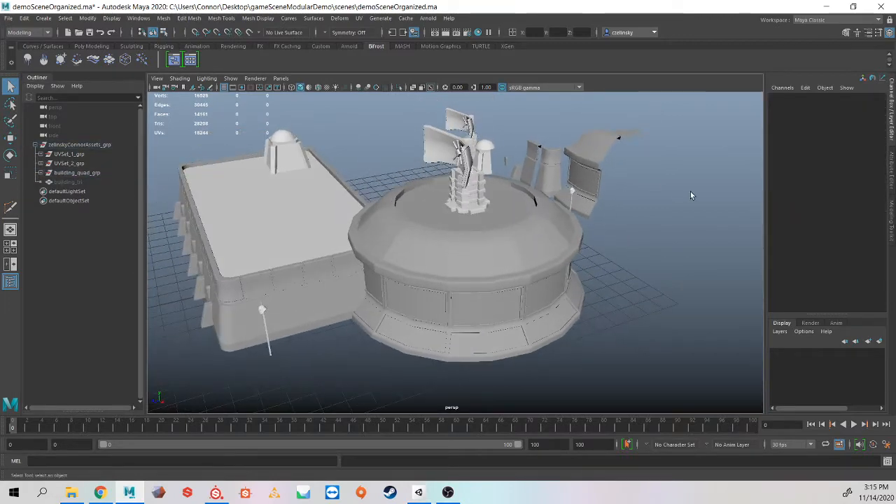
left_click_drag(419, 236, 586, 166, "alt")
left_click_drag(332, 209, 435, 226, "alt")
left_click(371, 231)
left_click(68, 175)
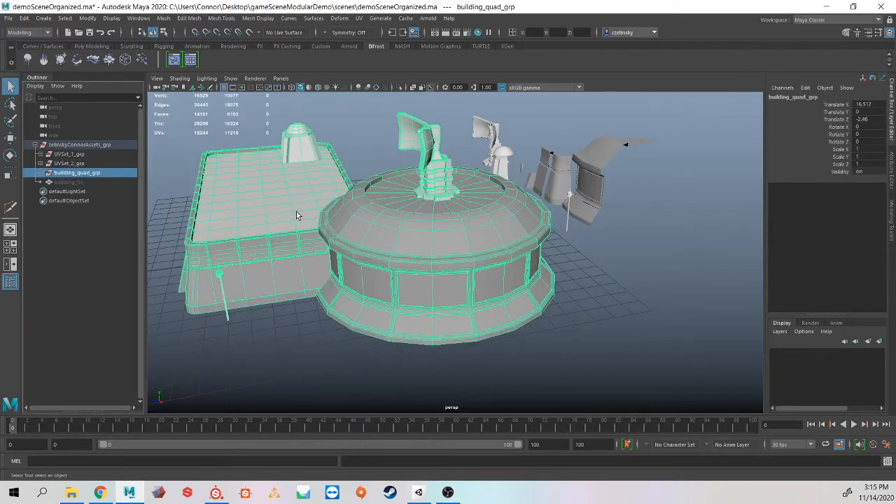
key("w")
left_click_drag(298, 214, 323, 228, "alt")
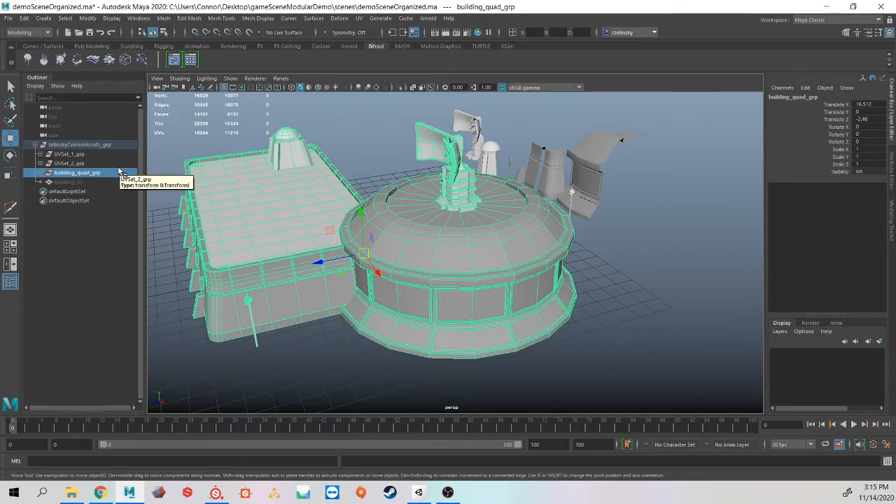
Step: Unhide the building_tri mesh
left_click(68, 182)
key("h")
middle_click_drag(241, 204, 181, 245, "alt")
left_click(229, 218)
key("Up")
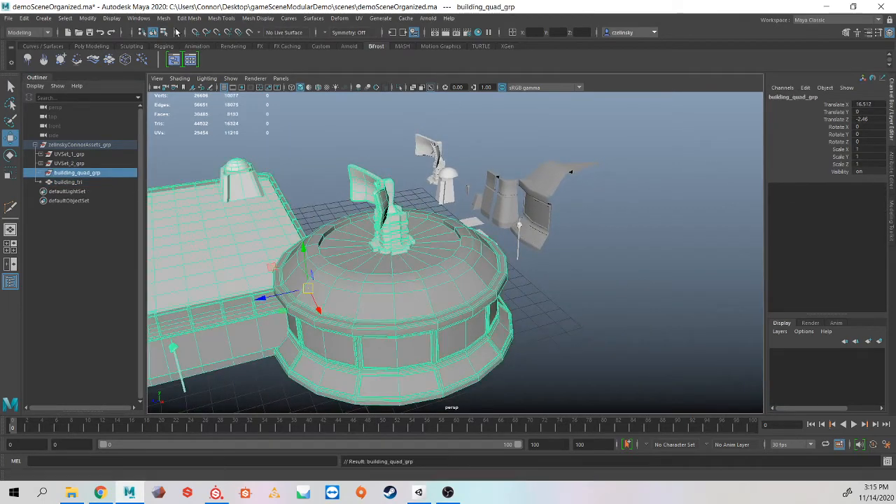
left_click(164, 19)
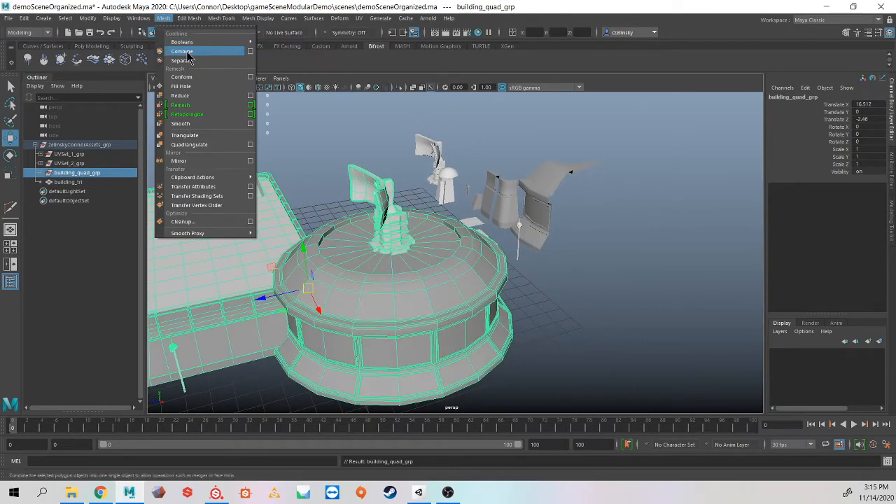
left_click(162, 20)
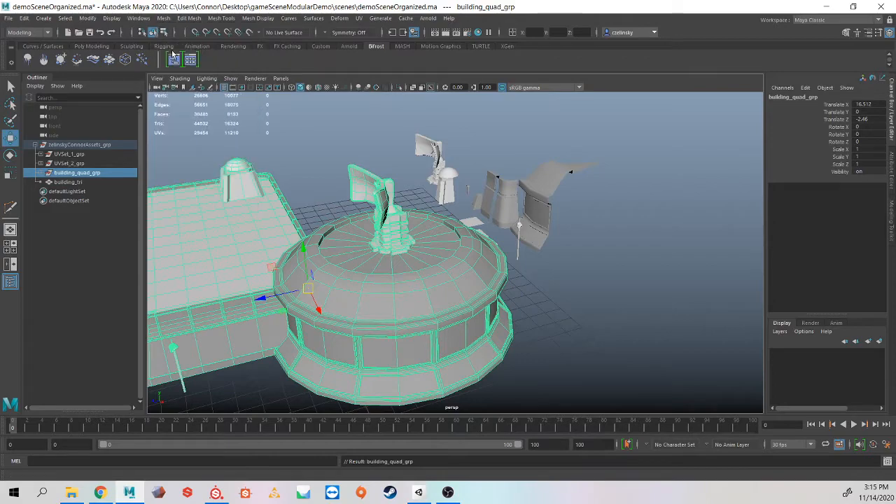
left_click(88, 48)
Step: Select the building_tri mesh in the viewport
middle_click_drag(277, 211, 660, 128, "alt")
left_click(480, 193)
scroll(452, 212, "down", 5)
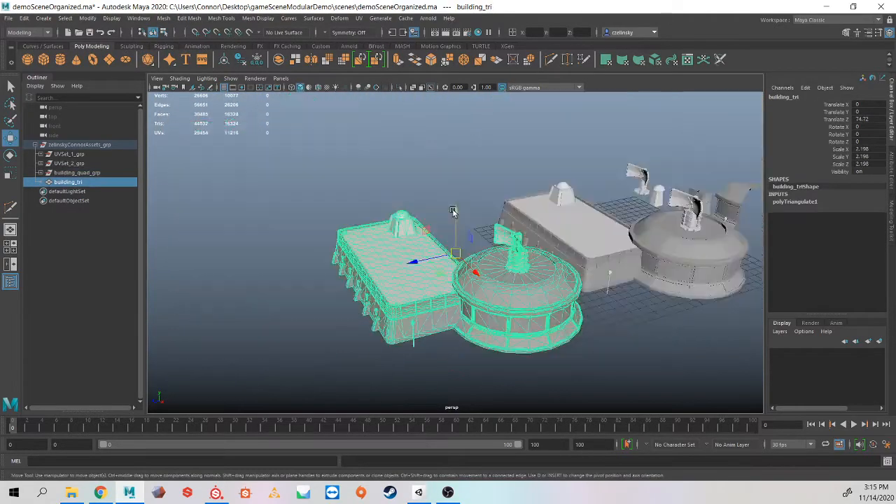
left_click_drag(452, 212, 424, 195, "alt")
middle_click_drag(424, 195, 414, 190, "alt")
scroll(452, 200, "up", 2)
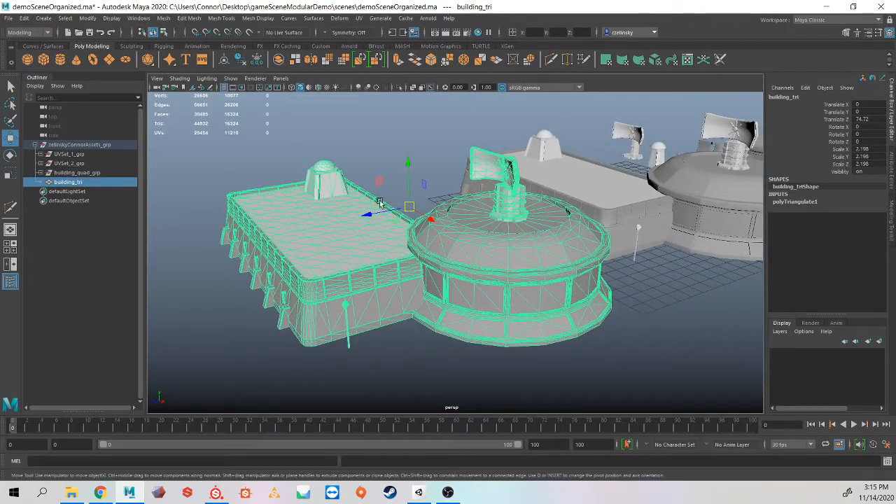
scroll(356, 214, "up", 2)
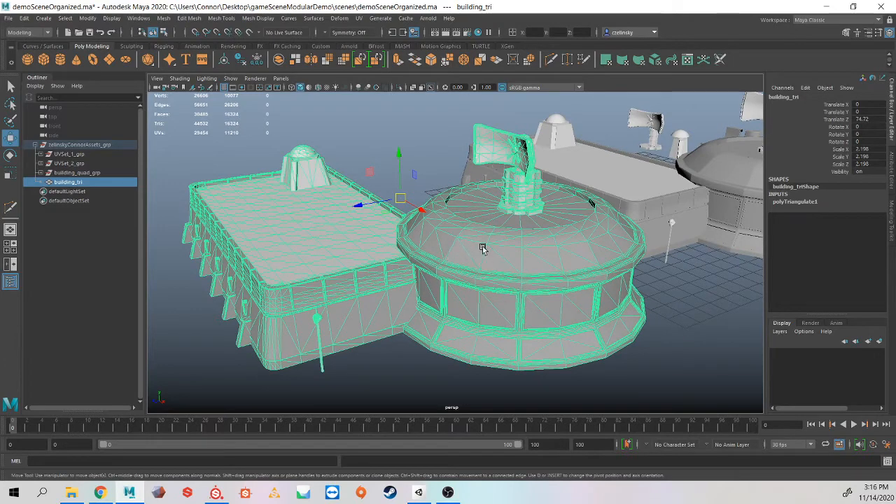
left_click(163, 19)
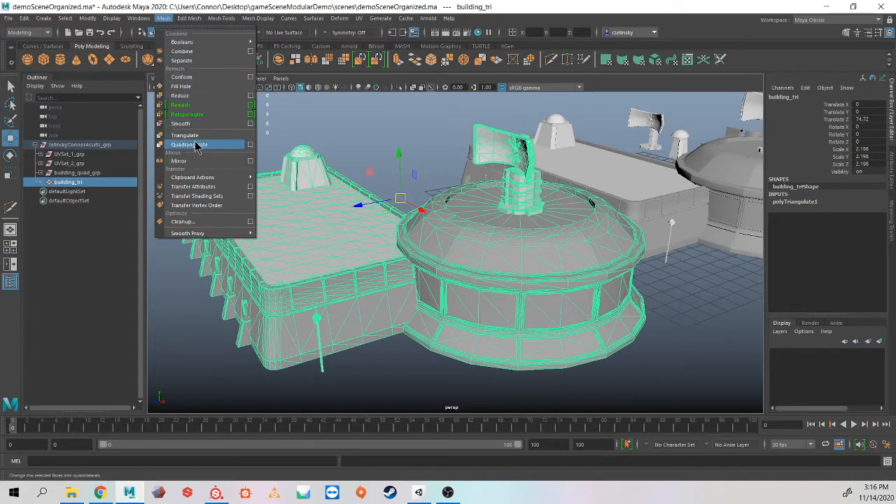
left_click(321, 129)
left_click(346, 207)
left_click_drag(417, 221, 440, 214, "alt")
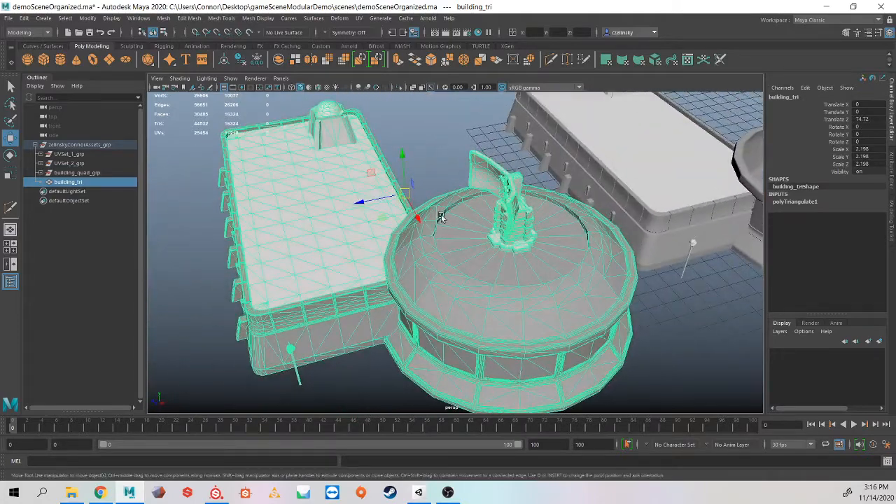
Step: Hide building_quad_grp, UVSet_2_grp and UVSet_1_grp so only building_tri remains visible
left_click(94, 175)
key("h")
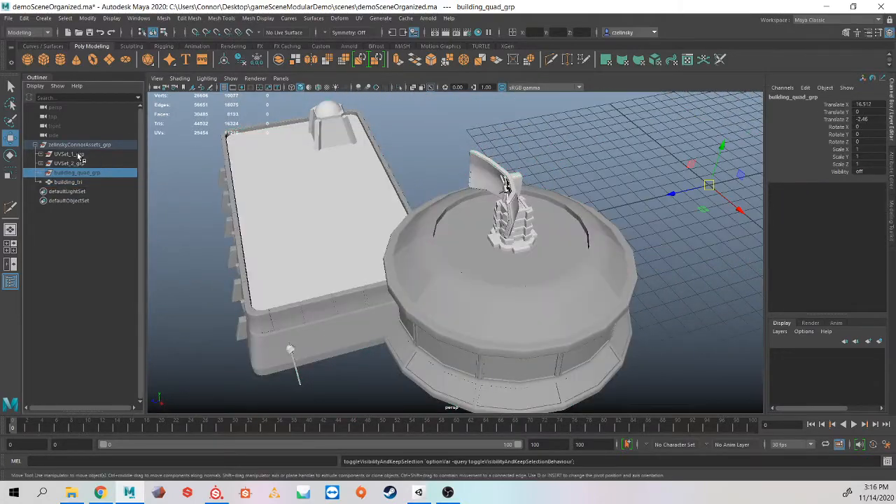
left_click(72, 164)
key("h")
left_click(71, 155)
key("h")
Step: Snap building_tri's pivot to a vertex on the bottom edge of the building
left_click(460, 225)
left_click_drag(461, 226, 172, 211, "alt")
middle_click_drag(615, 204, 468, 190, "alt")
left_click_drag(439, 194, 488, 190, "alt")
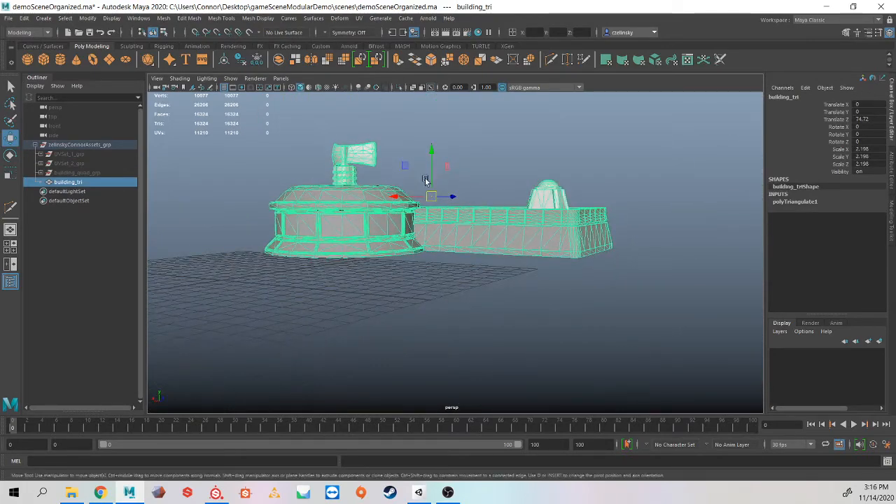
left_click_drag(443, 257, 460, 256, "alt")
key("d")
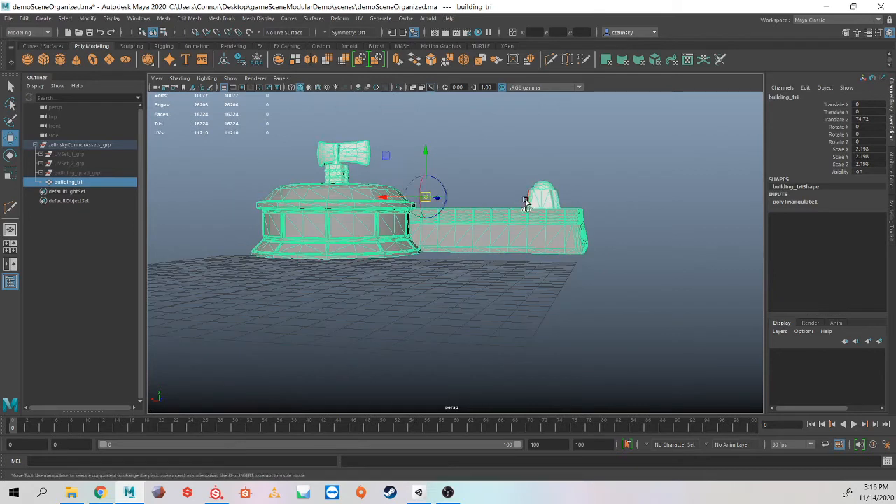
key("v")
left_click_drag(425, 152, 426, 399)
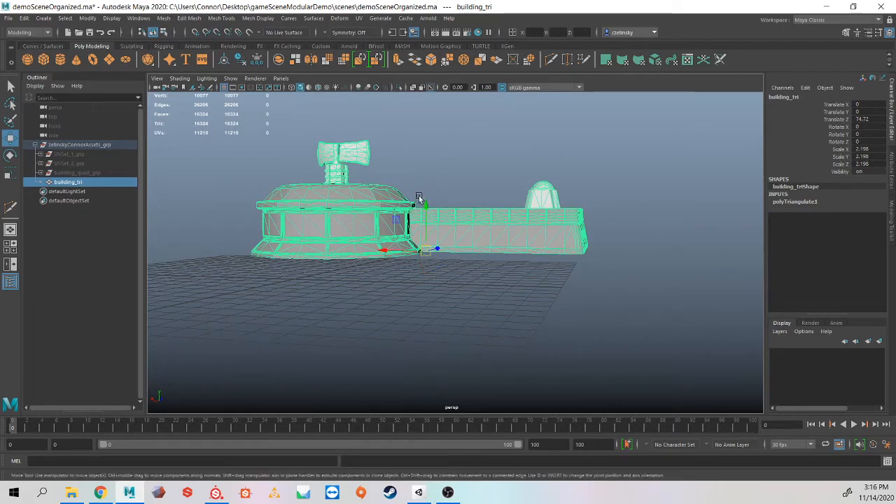
Step: Move building_tri with grid snapping so its pivot lands on a grid point
left_click_drag(475, 278, 388, 302, "alt")
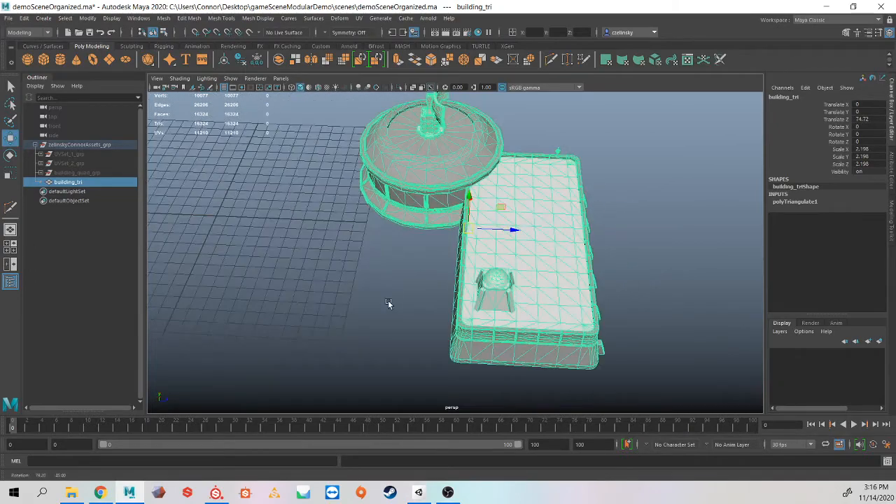
left_click_drag(466, 278, 462, 292, "alt")
middle_click_drag(461, 292, 576, 287, "alt")
key("x")
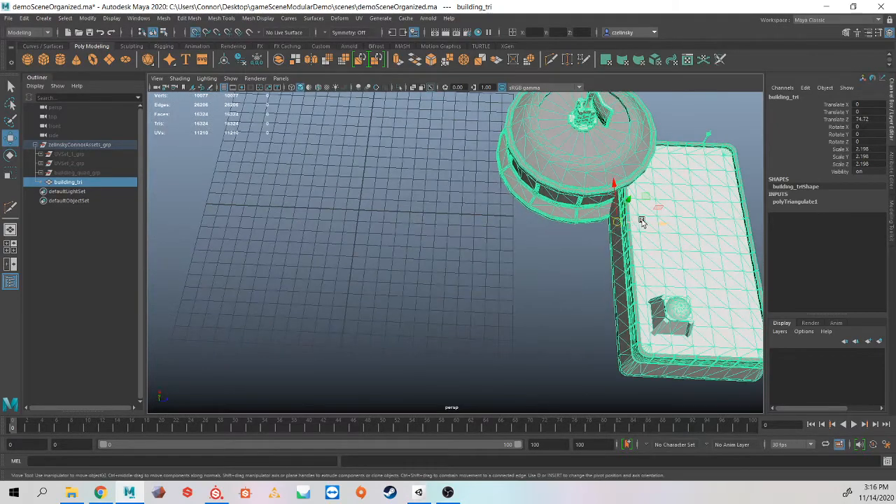
left_click_drag(641, 220, 413, 220)
key("4")
right_click_drag(414, 220, 634, 190, "alt")
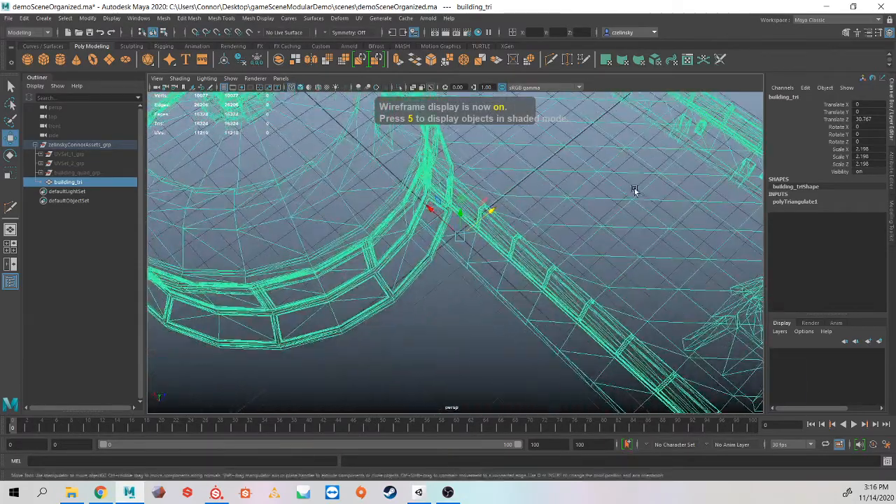
Step: Switch the viewport to shaded display with textures and clear the selection
key("6")
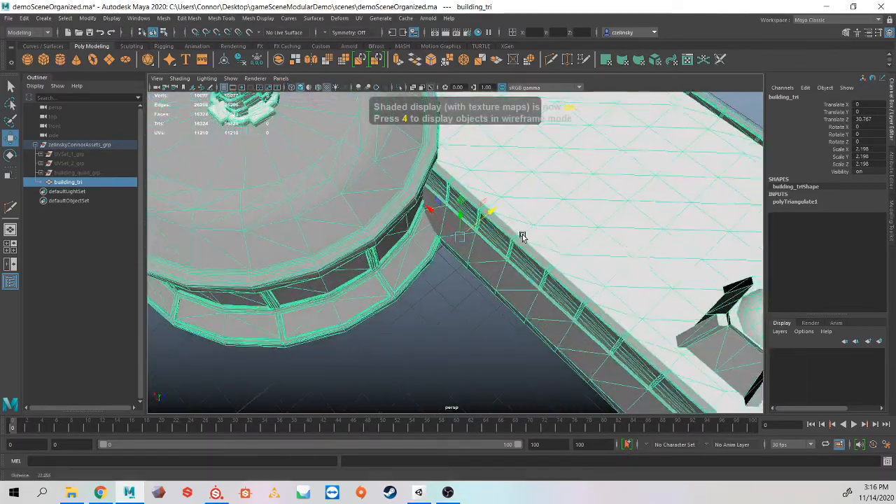
right_click_drag(522, 234, 449, 324, "alt")
left_click(448, 330)
mouse_move(448, 330)
left_mouse_down("alt")
mouse_move(471, 272)
mouse_move(315, 272)
mouse_move(448, 161)
mouse_move(428, 216)
left_mouse_up("alt")
left_click(425, 270)
left_click(444, 184)
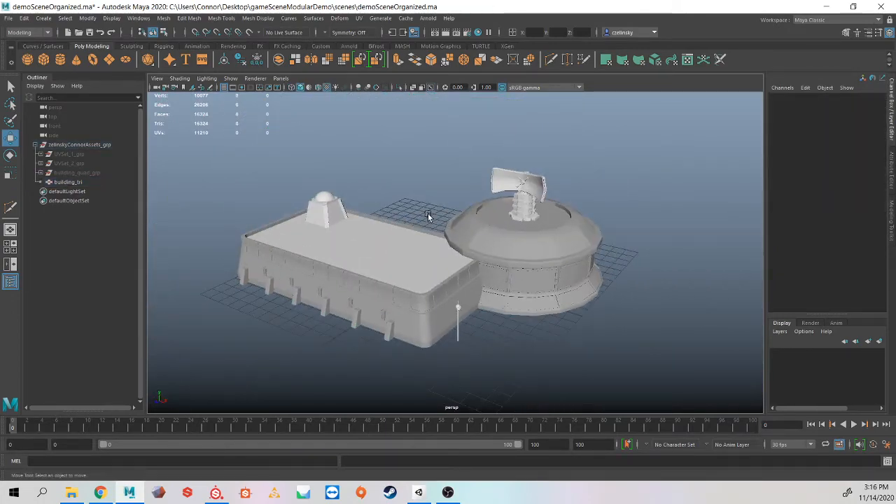
Step: Select building_tri and open the Export Selection dialog
left_click(504, 256)
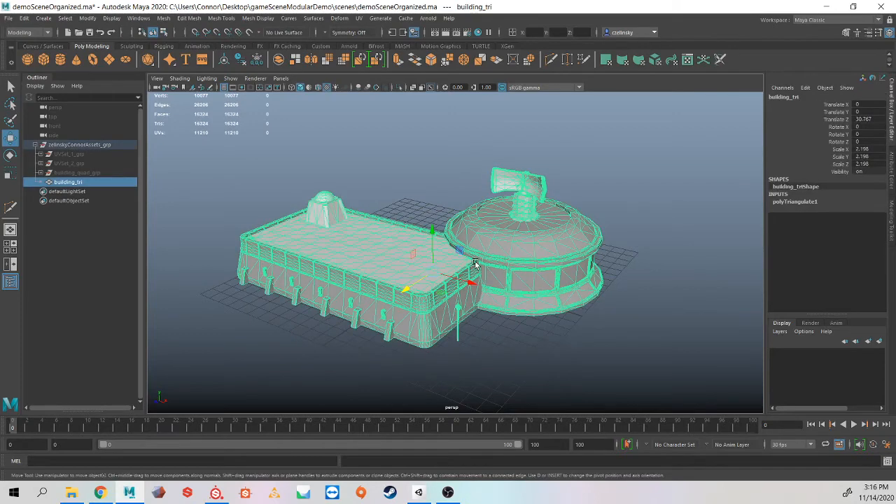
left_click_drag(475, 263, 448, 272, "alt")
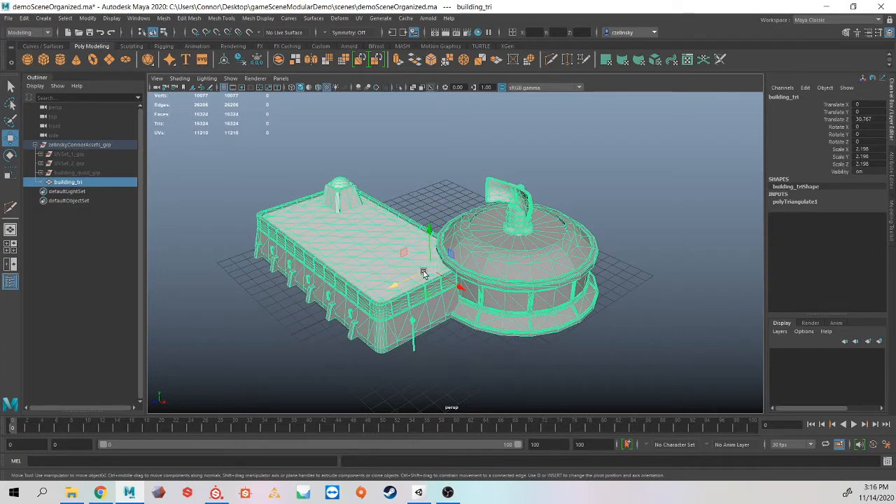
left_click_drag(434, 257, 420, 230, "alt")
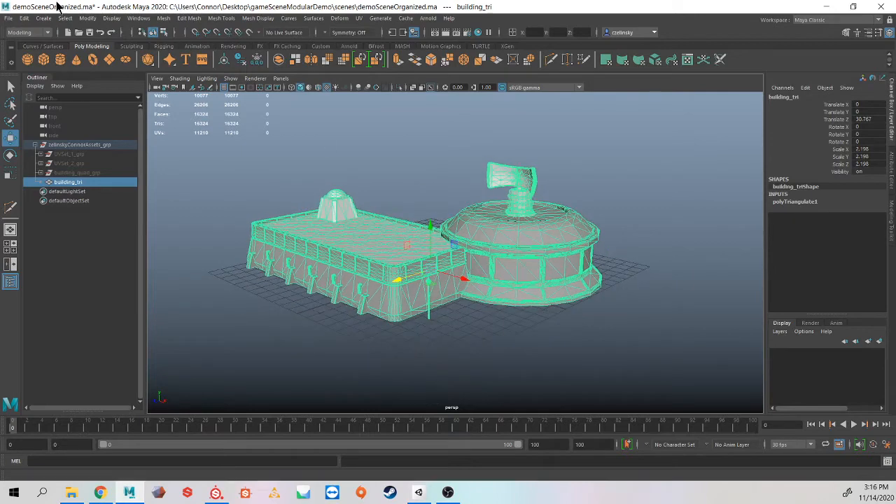
left_click(10, 19)
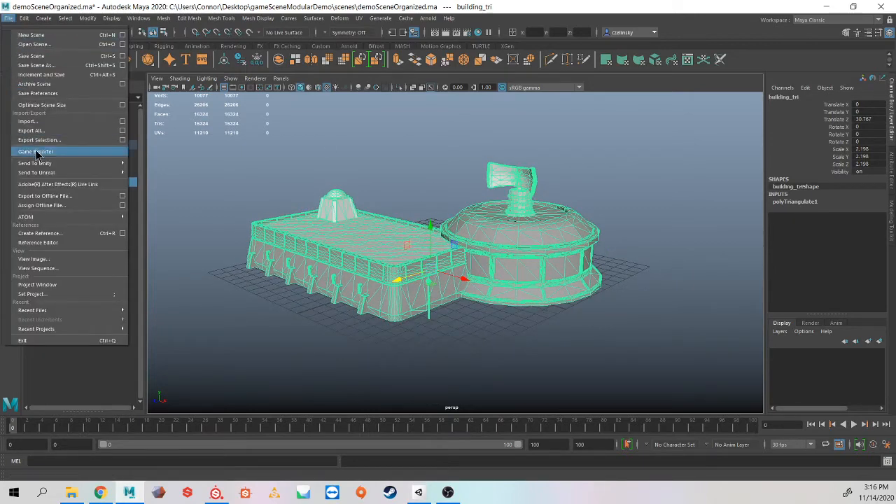
left_click(73, 143)
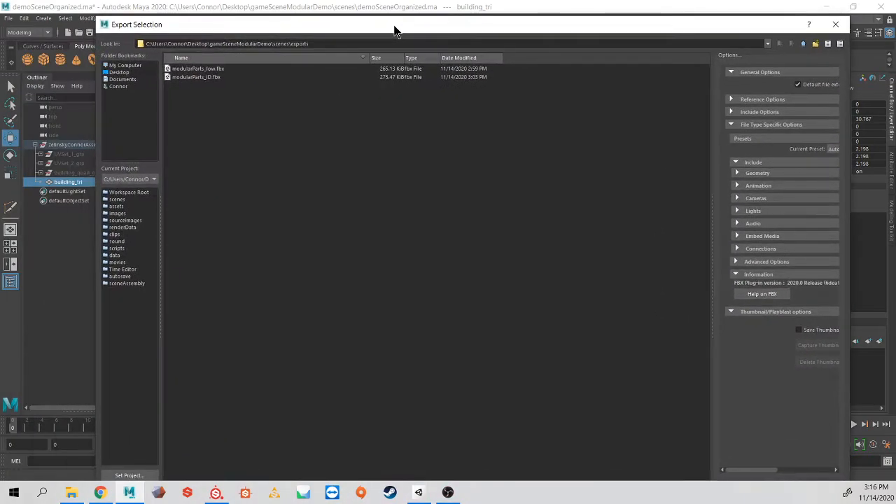
Step: Export the selection as FBX, naming the file with the artist's surname, first name and building1_tri
left_click_drag(150, 25, 206, 65)
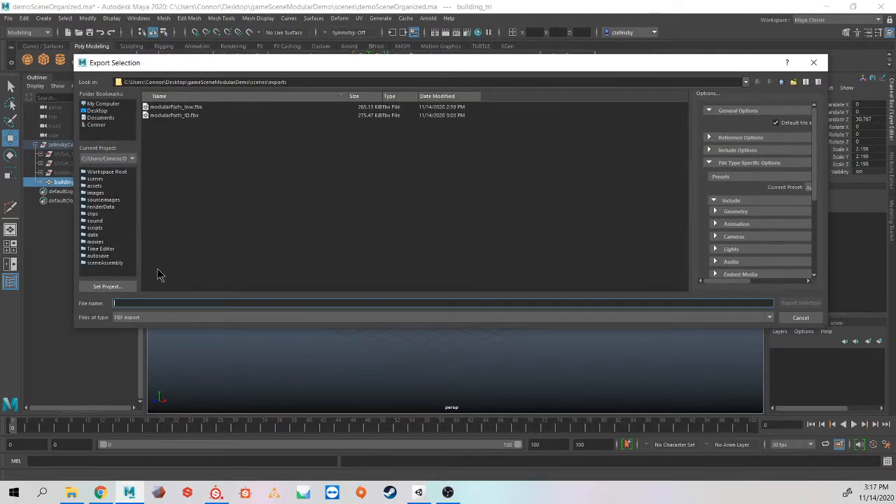
type("building1")
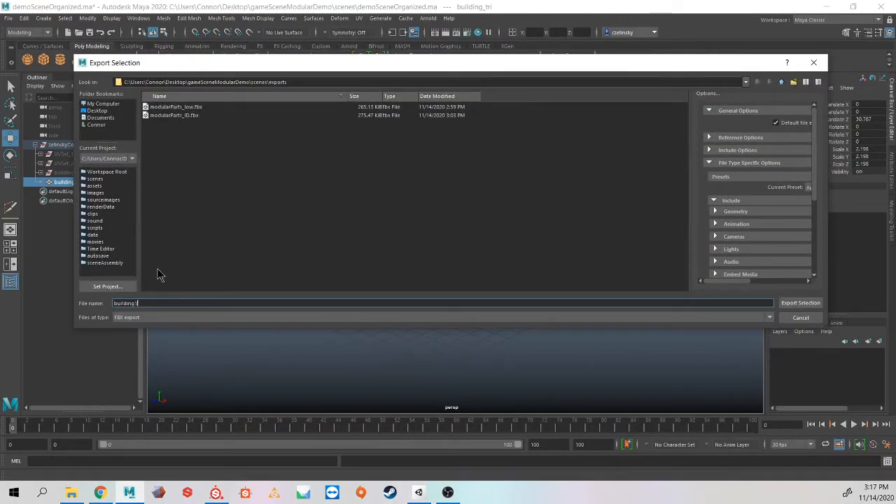
type("_")
type("zelins")
type("ky_")
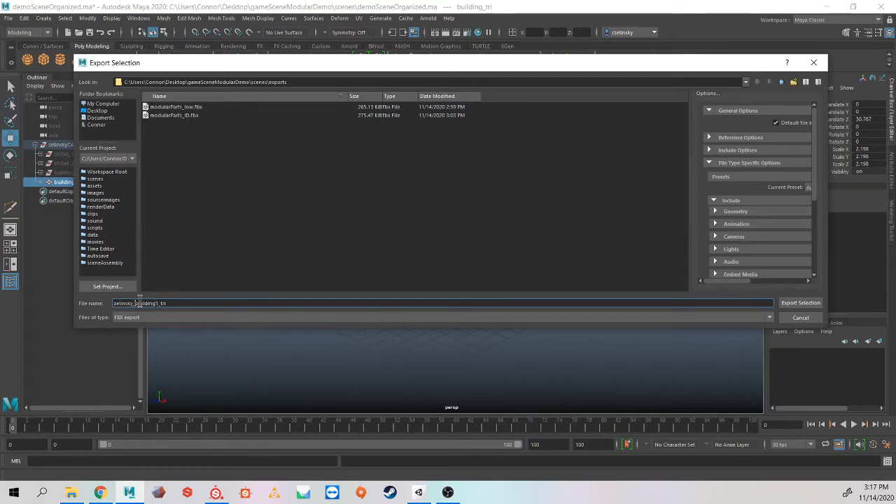
type("Connor_")
left_click(786, 305)
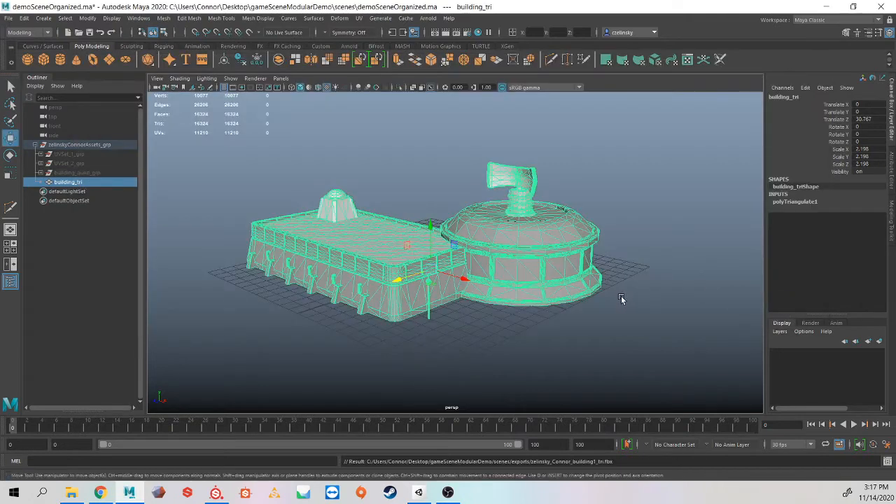
Step: Deselect the mesh and switch to Unity Hub
left_click(633, 168)
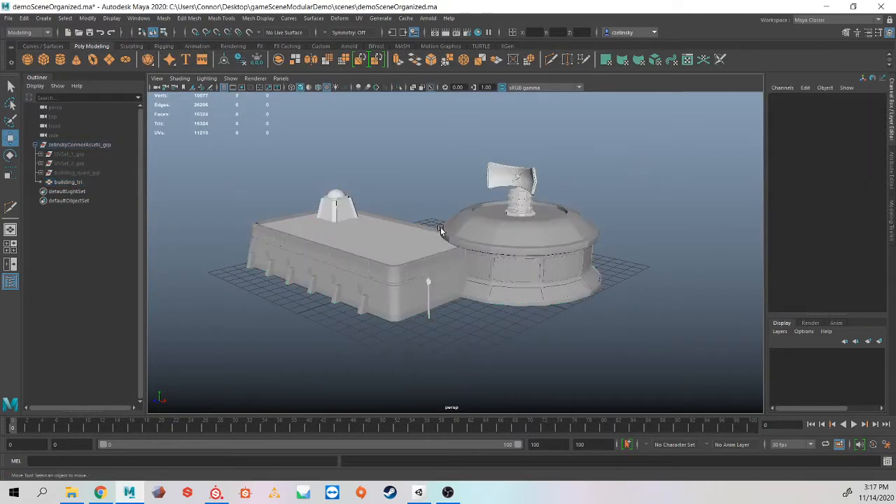
key("alt+Tab")
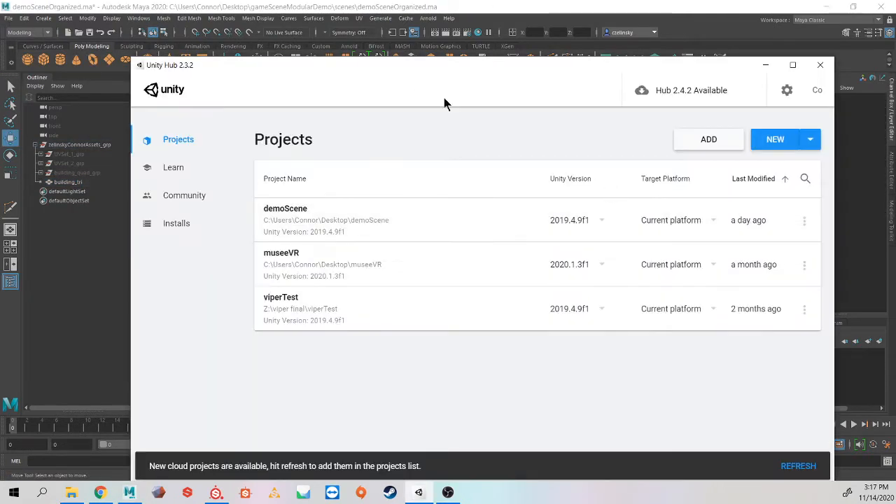
Step: Minimize Maya and start a new Unity project using version 2019.4.9f1
left_click_drag(392, 70, 353, 34)
left_click(826, 6)
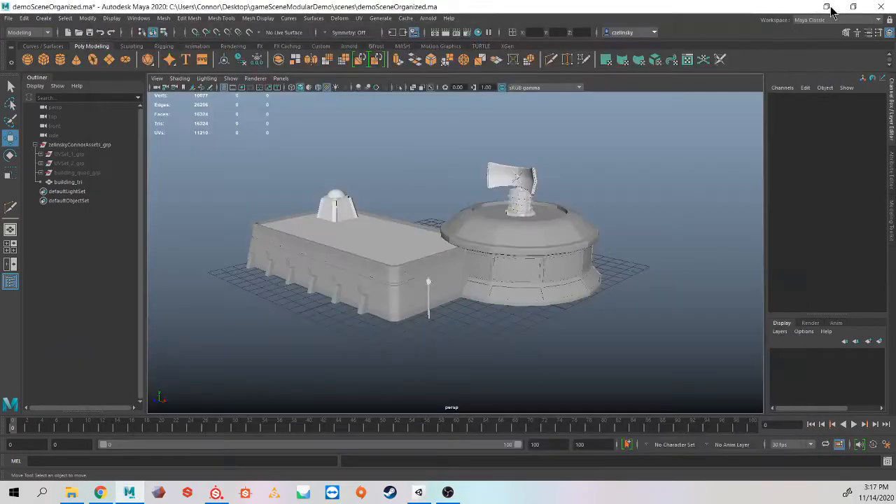
left_click_drag(632, 26, 616, 19)
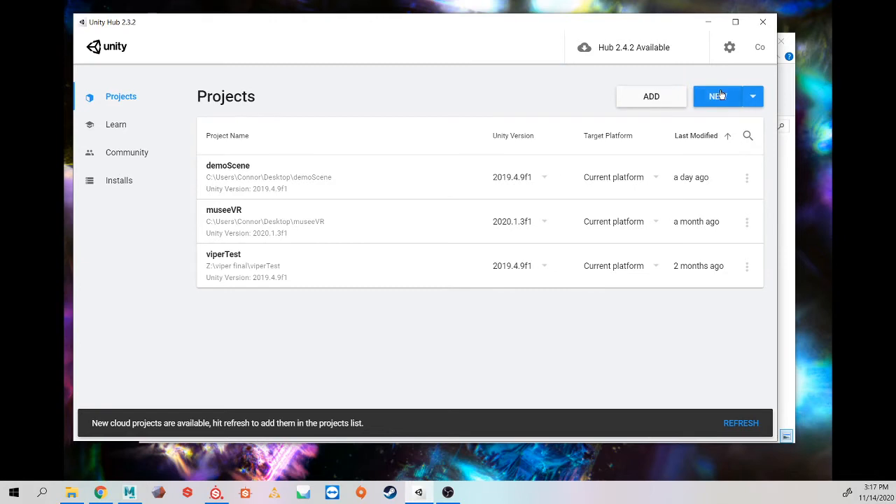
left_click(755, 98)
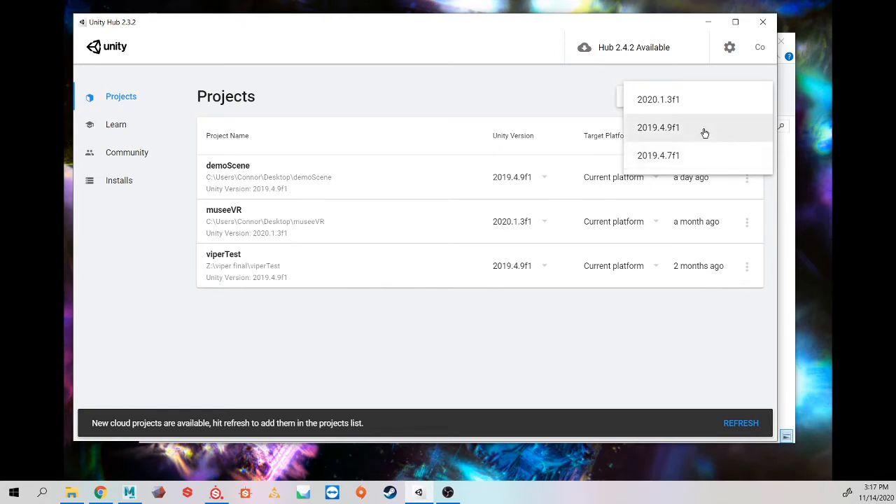
left_click(697, 132)
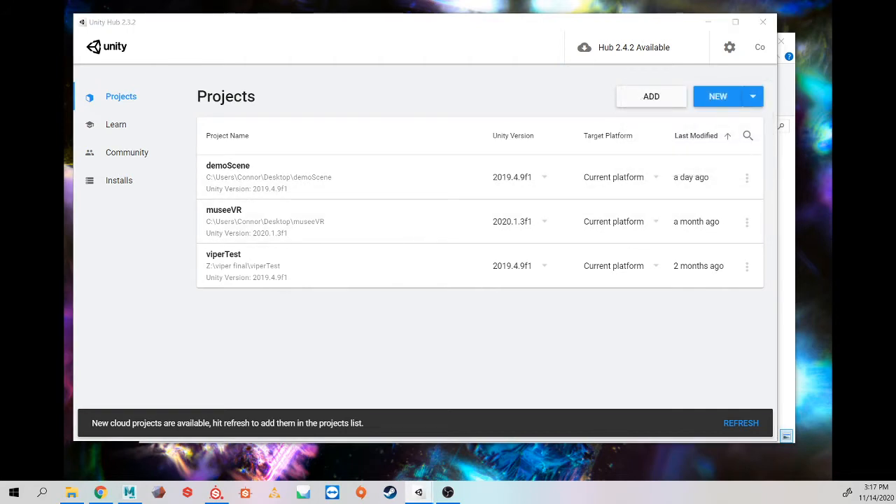
Step: Create a Universal Render Pipeline project named gameDemo_ followed by the artist's surname on the Desktop
left_click_drag(310, 56, 322, 47)
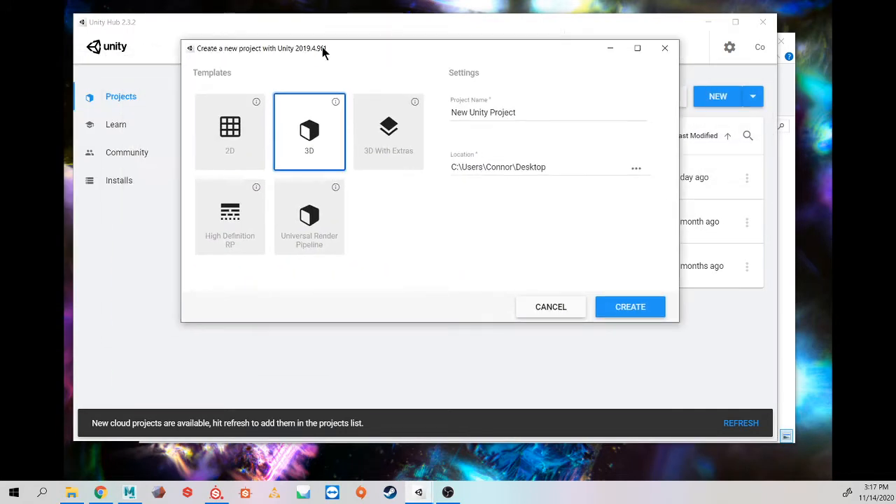
left_click(311, 238)
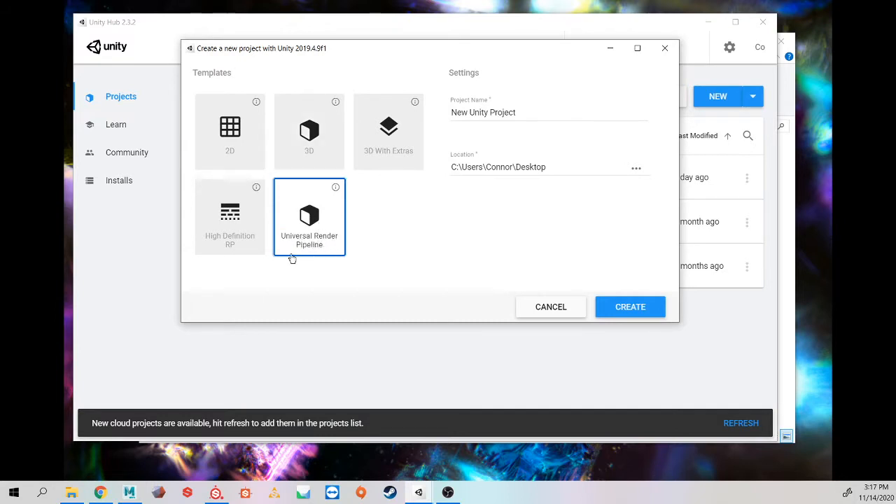
left_click_drag(518, 112, 411, 119)
type("game")
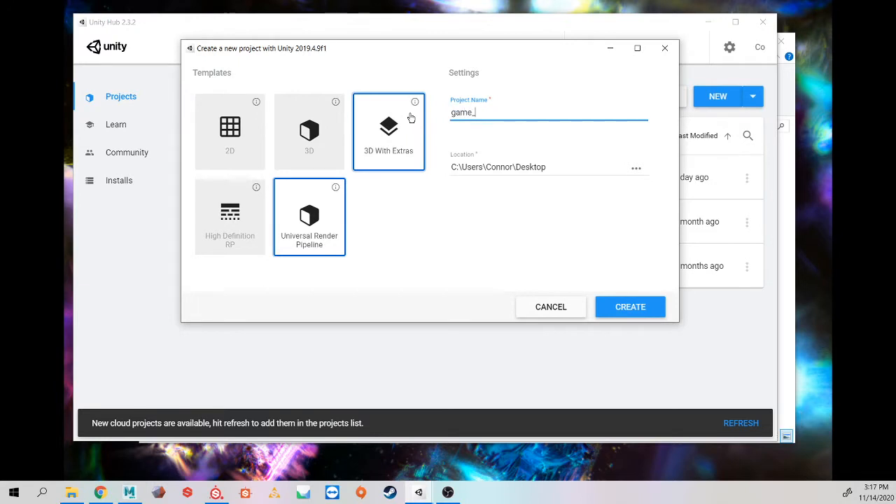
type("Demo_Zeln")
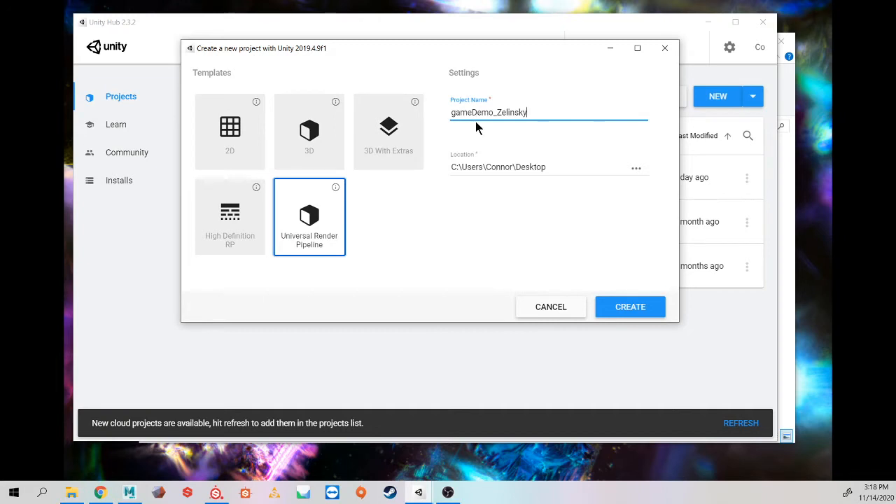
left_click(632, 309)
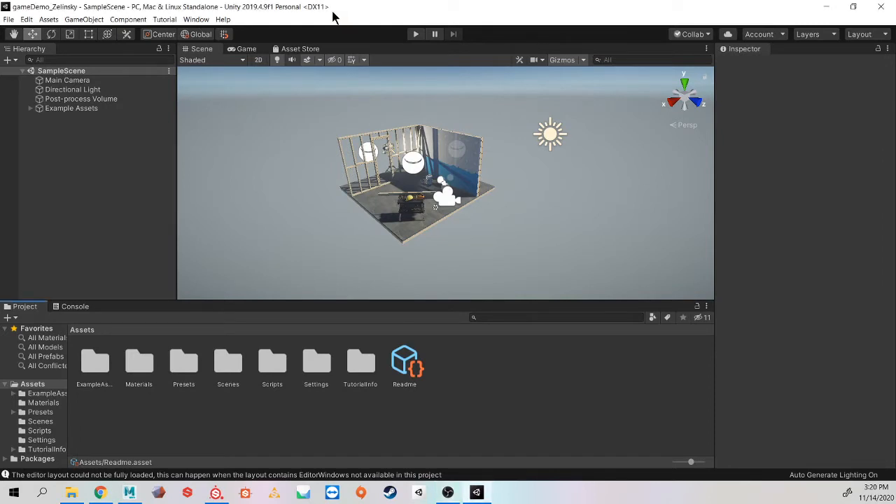
Step: Open the Lighting settings, turn off Auto Generate, and close the Lighting window
left_click(198, 19)
mouse_move(241, 138)
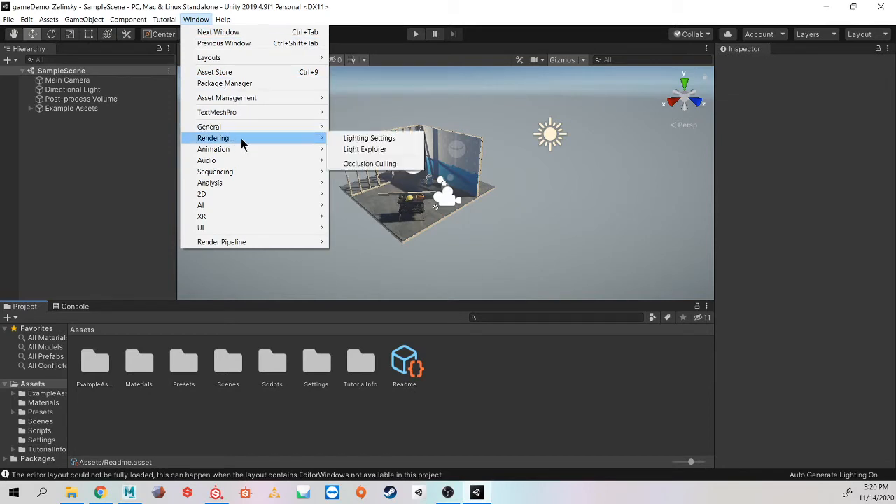
left_click(393, 138)
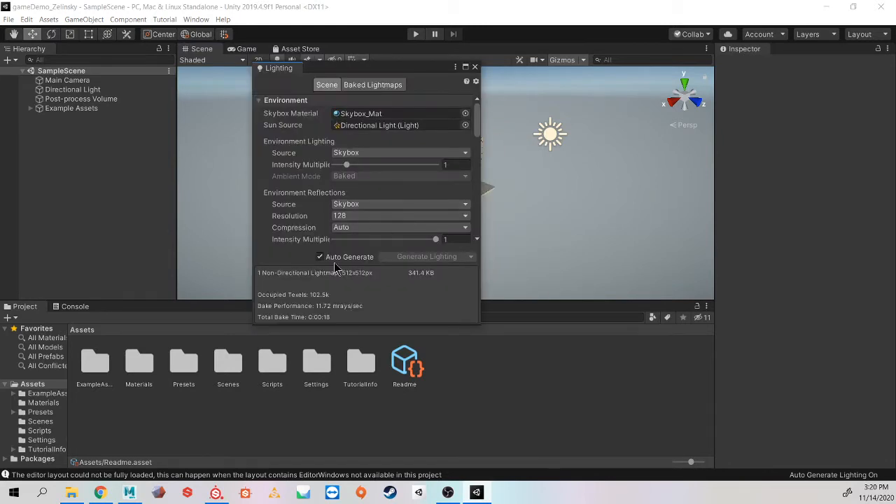
left_click(320, 256)
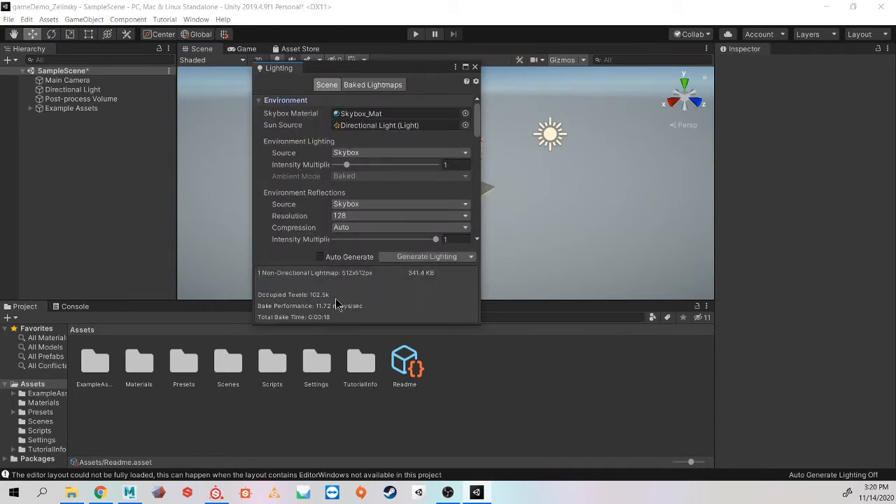
left_click_drag(364, 69, 185, 130)
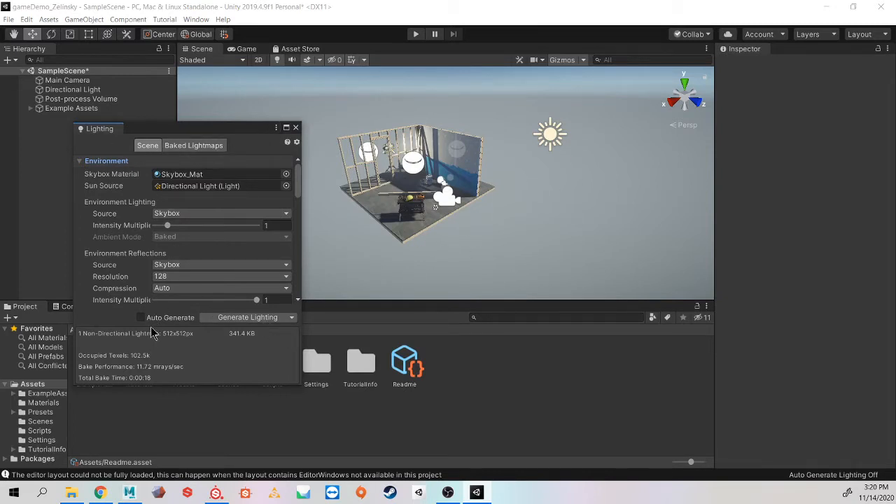
left_click(295, 128)
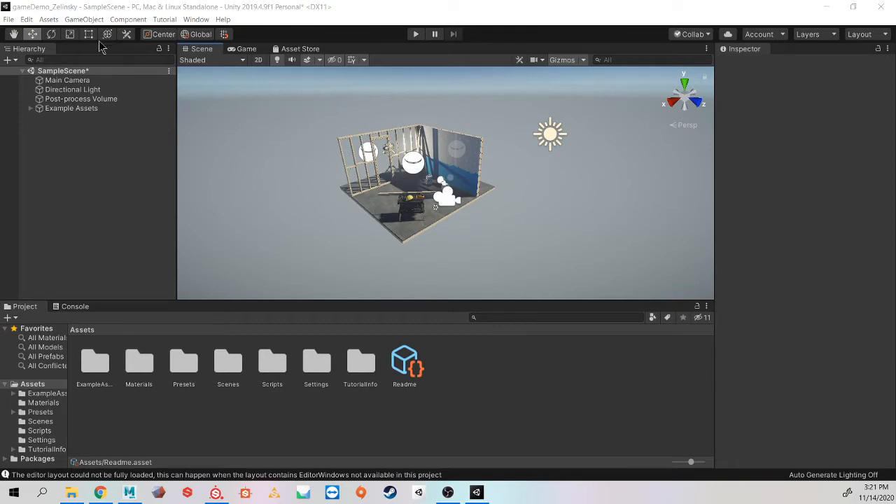
Step: Open the new project's folder from the desktop and browse into its Assets directory
left_click(102, 9)
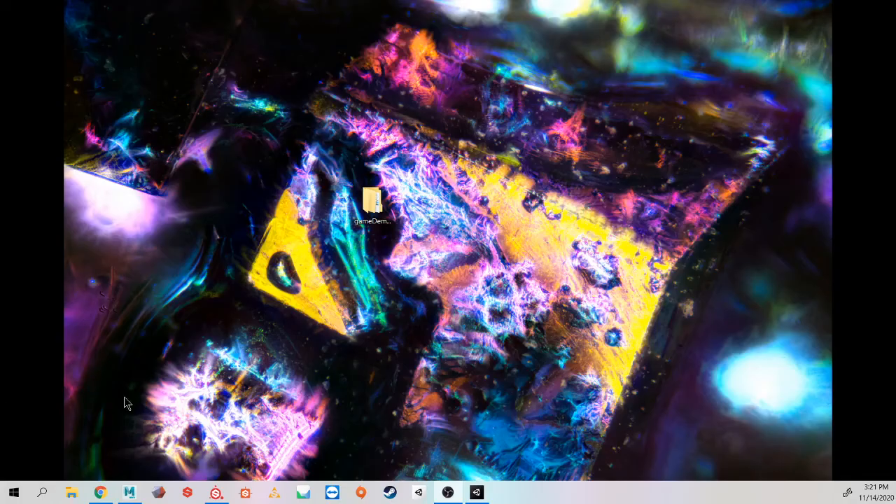
left_click(298, 363)
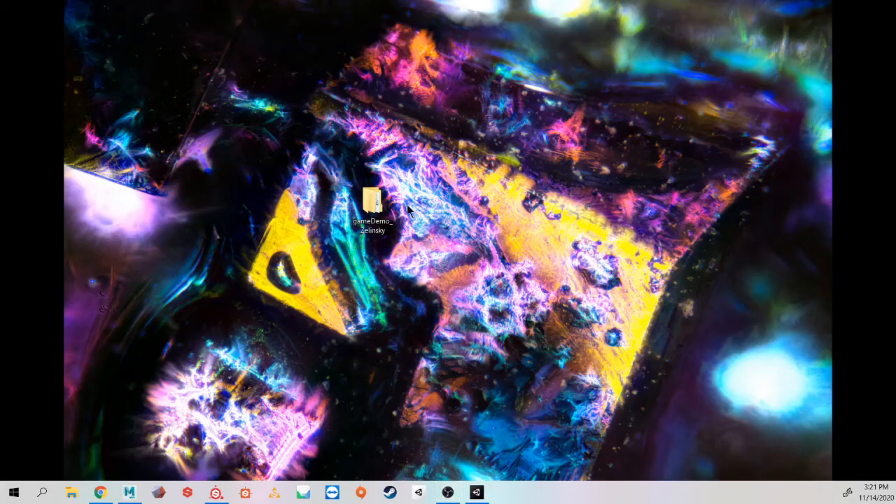
double_click(369, 204)
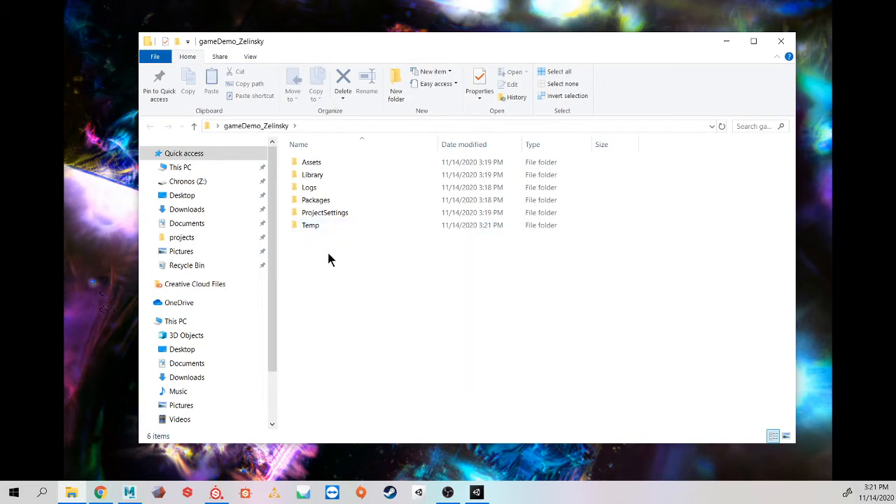
left_click(363, 165)
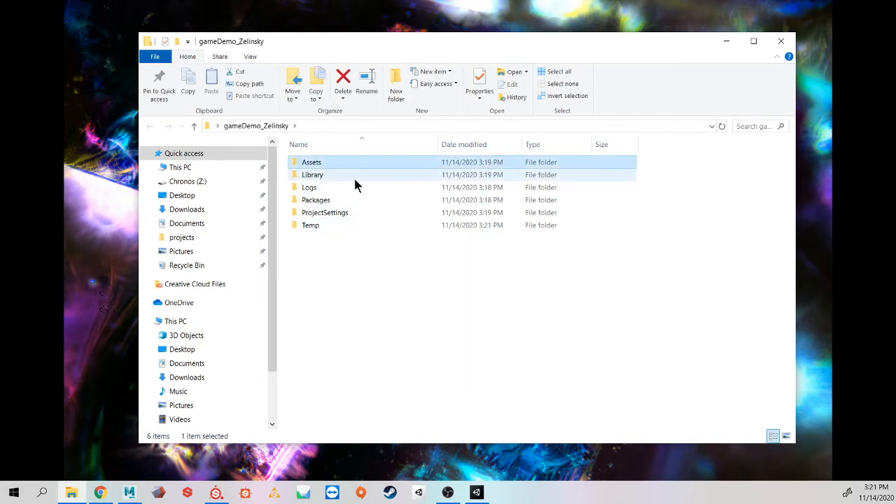
left_click_drag(350, 245, 319, 159)
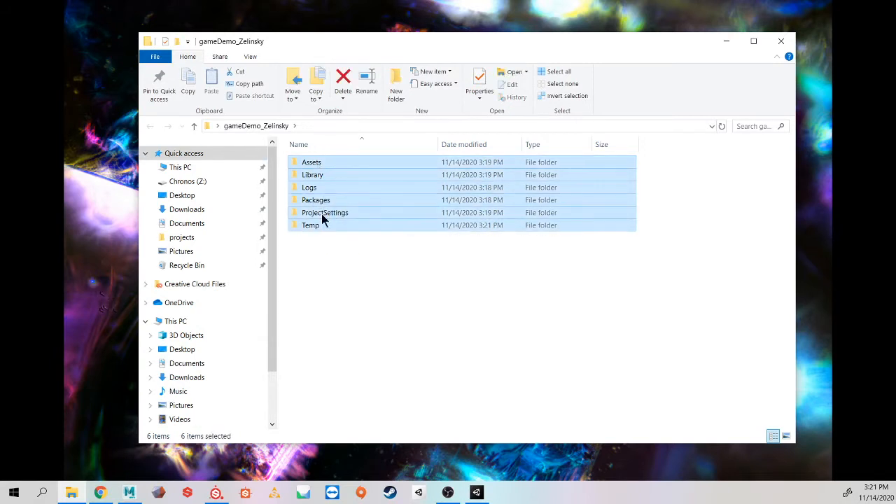
left_click(350, 254)
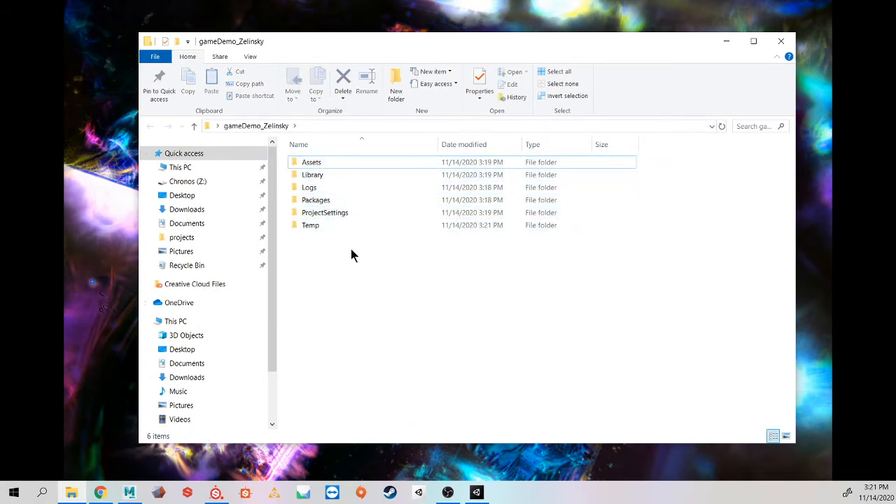
left_click(326, 161)
double_click(325, 161)
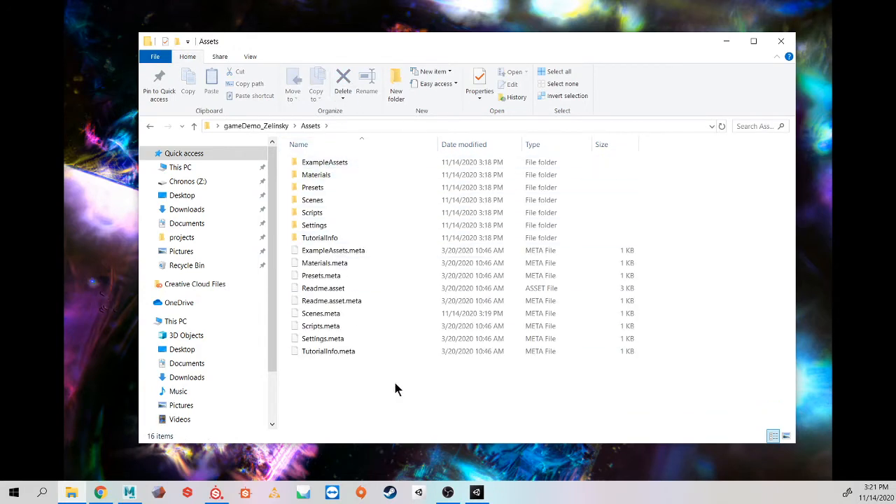
Step: Create a new folder inside the project's Assets directory
mouse_move(467, 493)
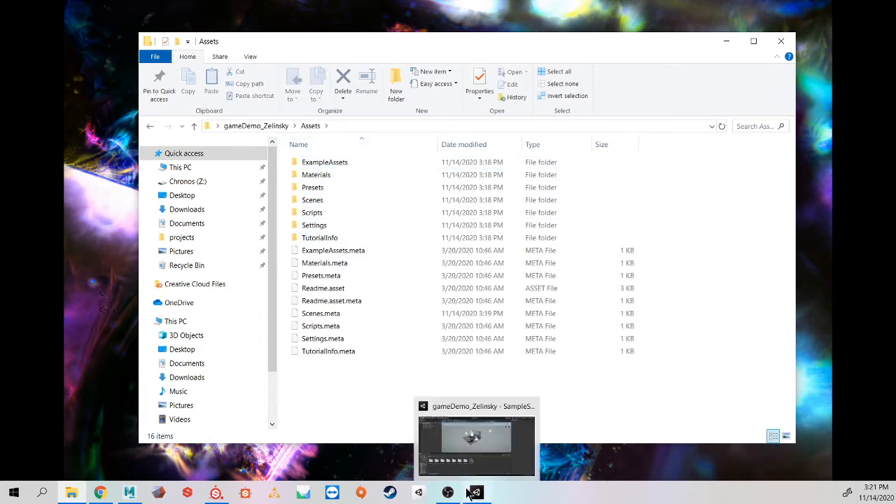
left_click(474, 443)
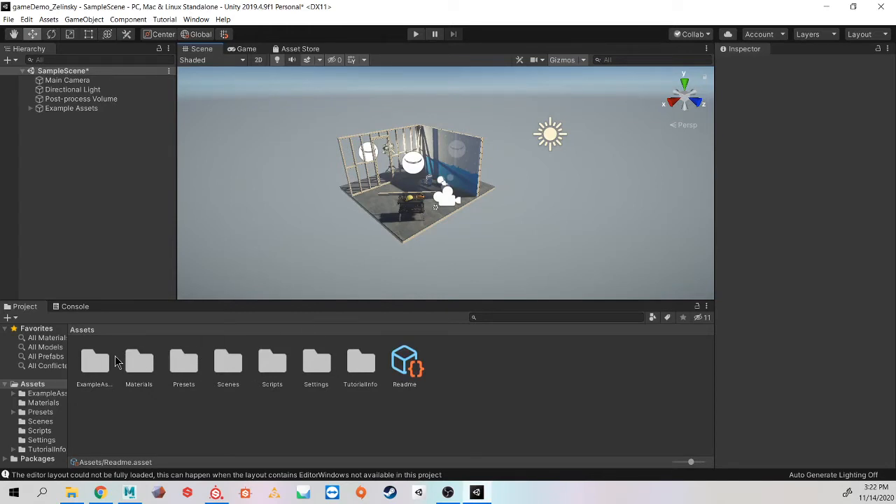
key("alt+Tab")
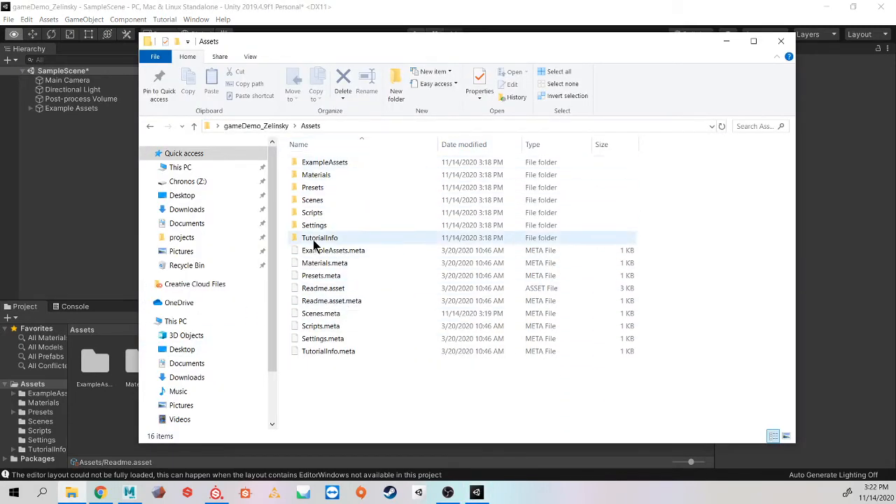
right_click(330, 374)
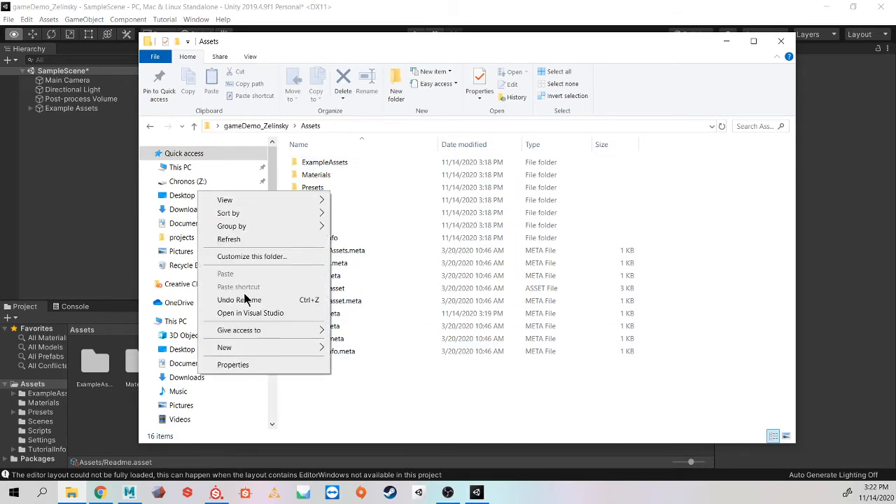
mouse_move(269, 346)
left_click(364, 348)
left_click(407, 416)
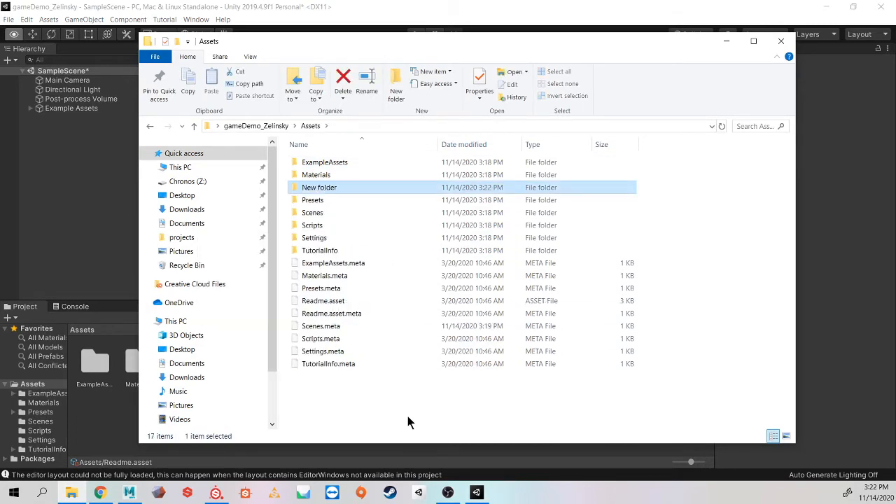
Step: Locate the new folder in the Project window and widen the folder tree pane
left_click(115, 197)
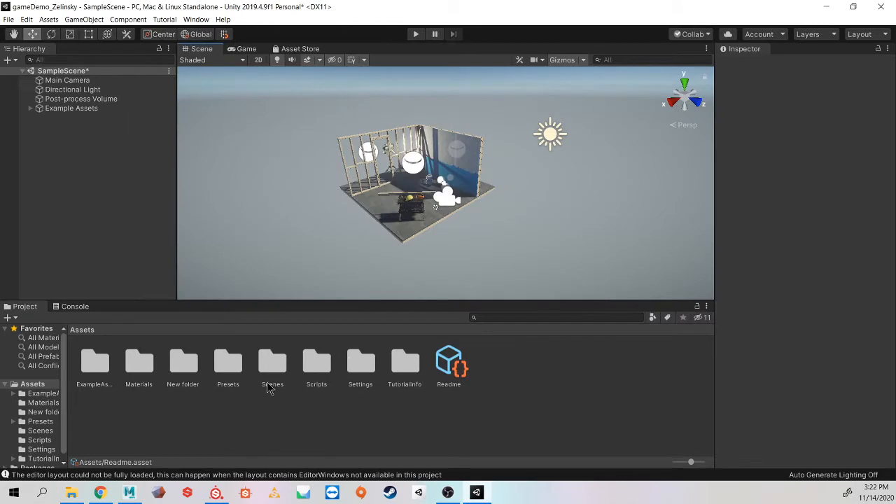
left_click(186, 365)
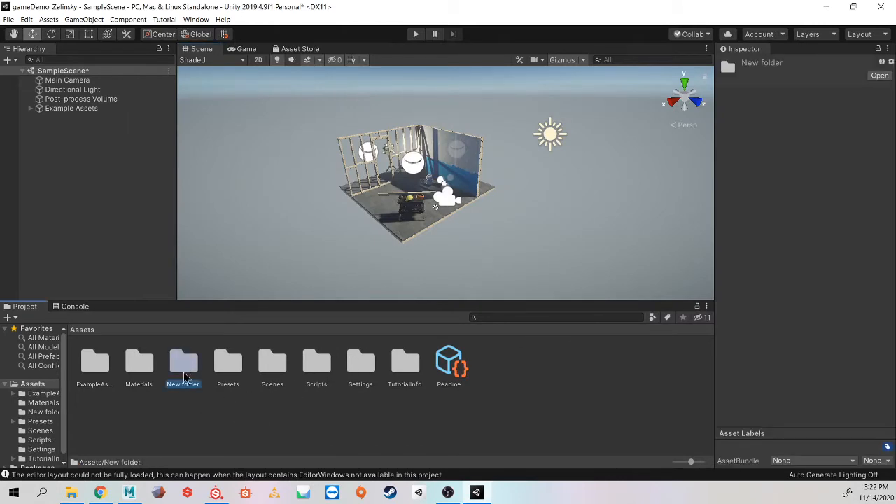
left_click(242, 408)
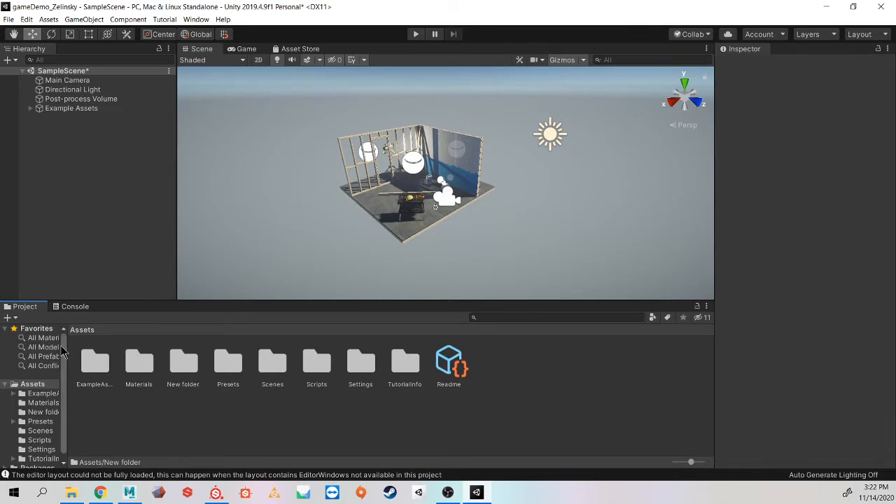
left_click_drag(67, 345, 110, 346)
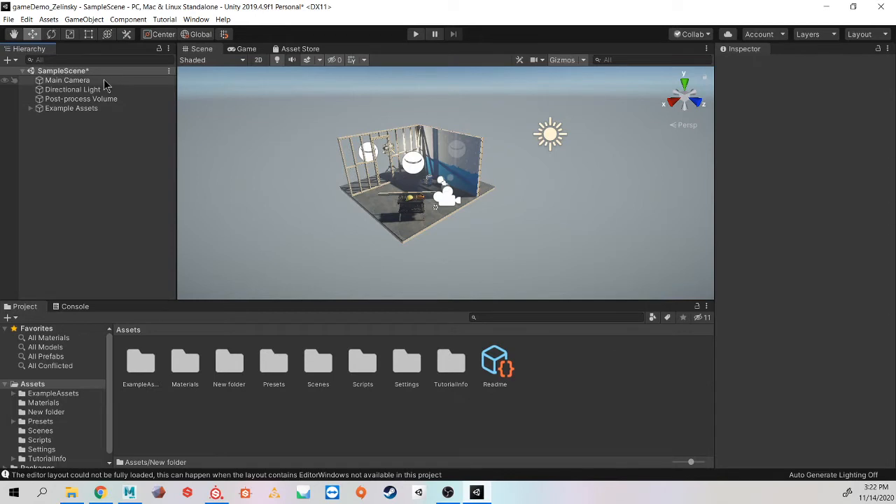
Step: Expand Example Assets and Props in the Hierarchy to examine the sample objects, then collapse them
left_click(31, 109)
left_click(31, 109)
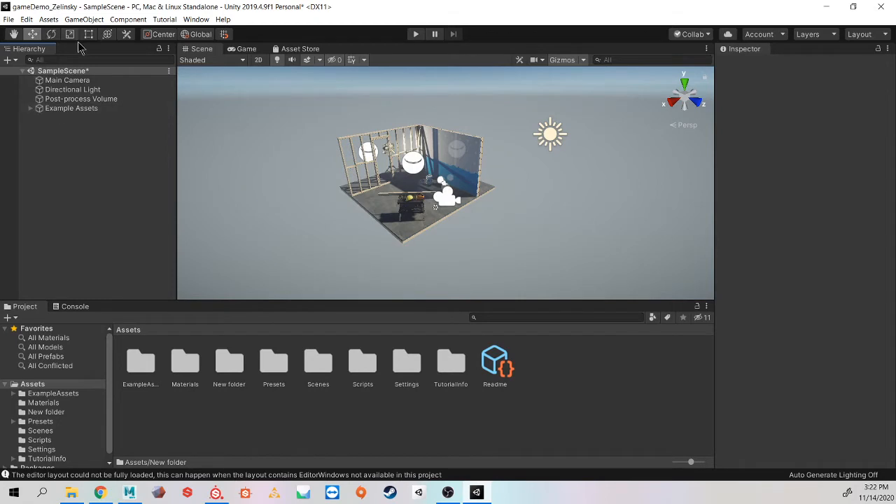
left_click(31, 108)
left_click(39, 127)
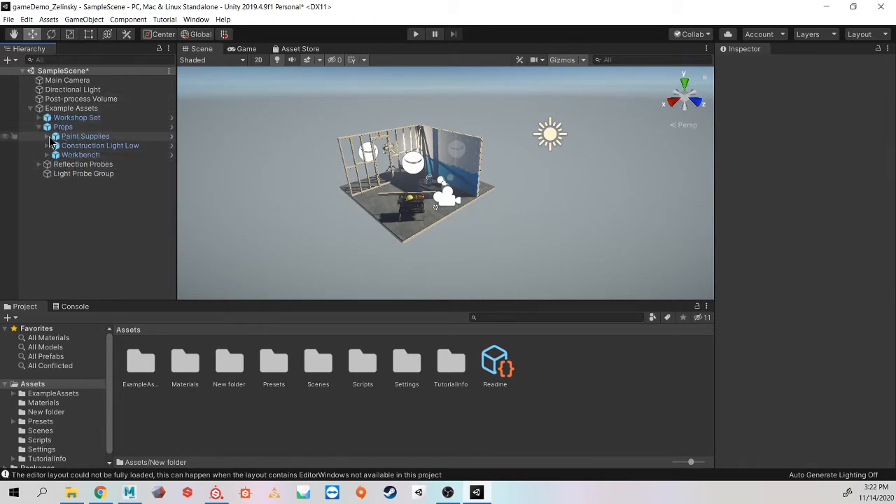
left_click(48, 137)
left_click(45, 136)
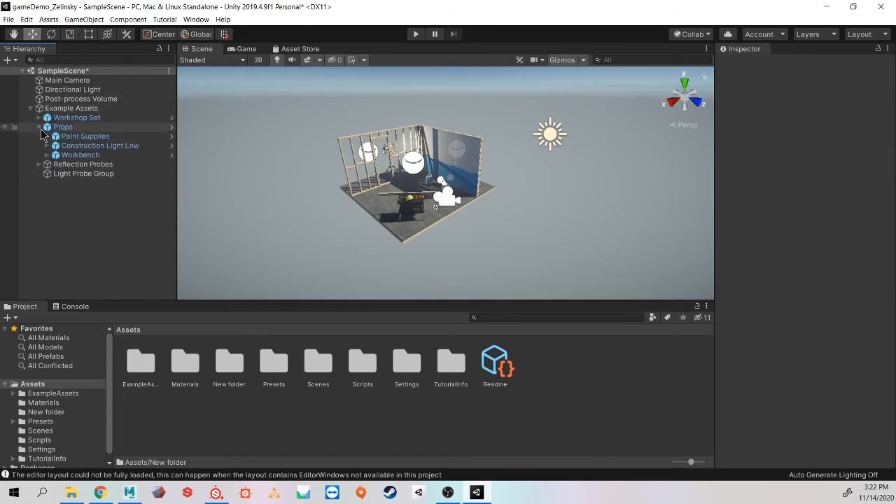
left_click(39, 127)
left_click(39, 118)
left_click(31, 108)
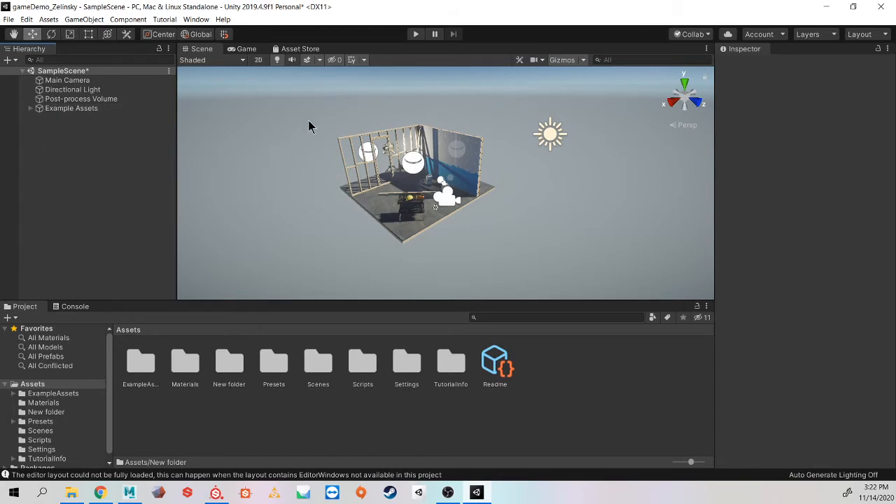
key("alt")
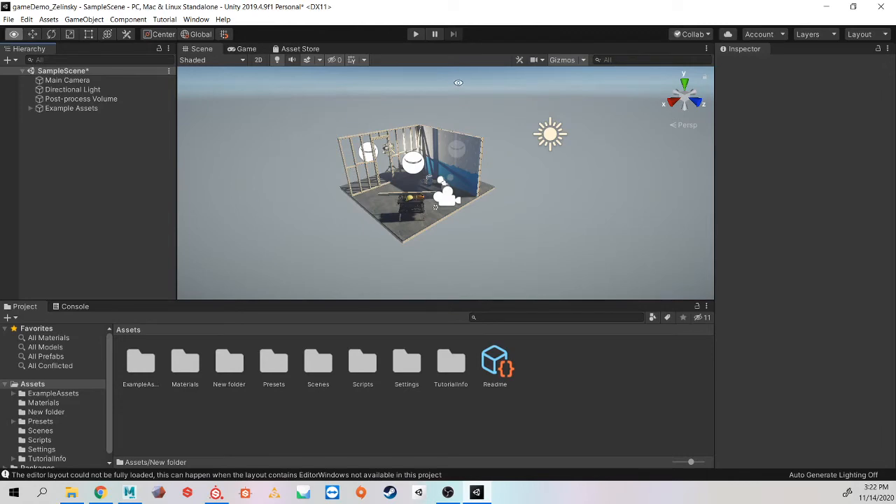
Step: Orbit and zoom around the sample workshop scene to examine its walls, props and lights
mouse_move(324, 120)
left_mouse_down("alt")
mouse_move(280, 124)
mouse_move(353, 132)
mouse_move(329, 132)
left_mouse_up("alt")
right_click_drag(314, 128, 496, 149, "alt")
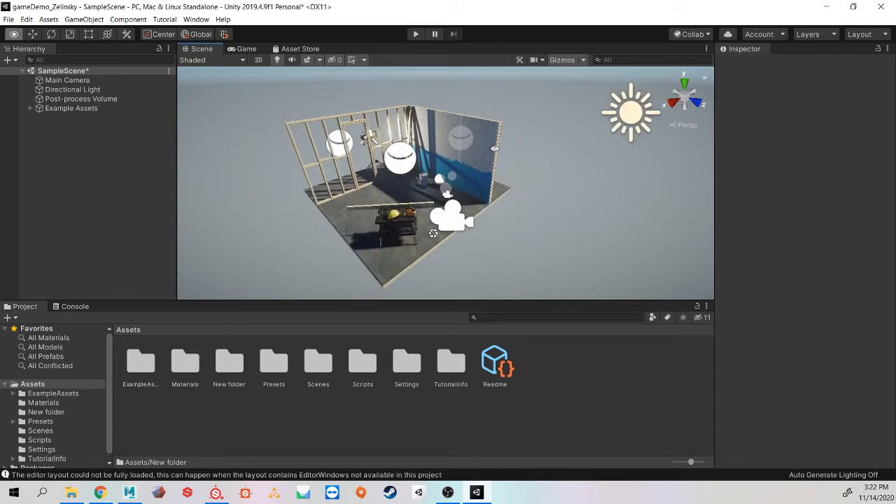
scroll(425, 173, "up", 3)
scroll(425, 173, "down", 3)
scroll(426, 173, "up", 3)
scroll(426, 173, "down", 3)
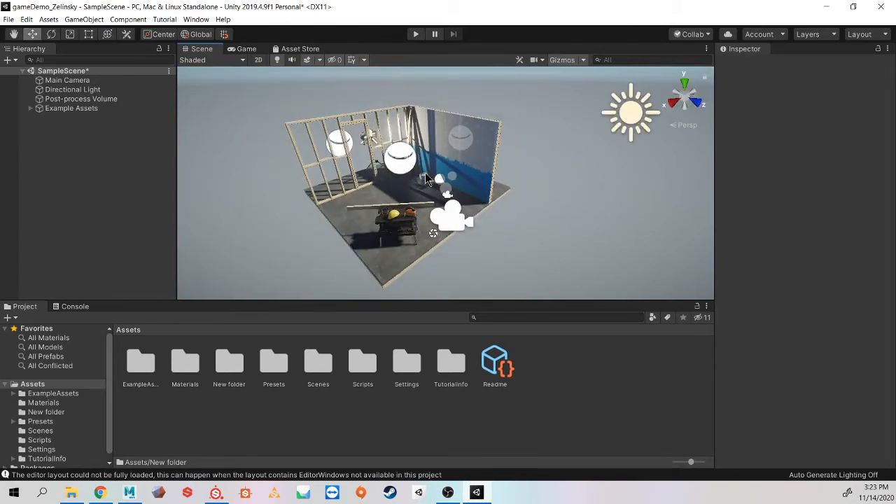
middle_click_drag(412, 162, 442, 133, "alt")
left_click_drag(443, 132, 427, 155, "alt")
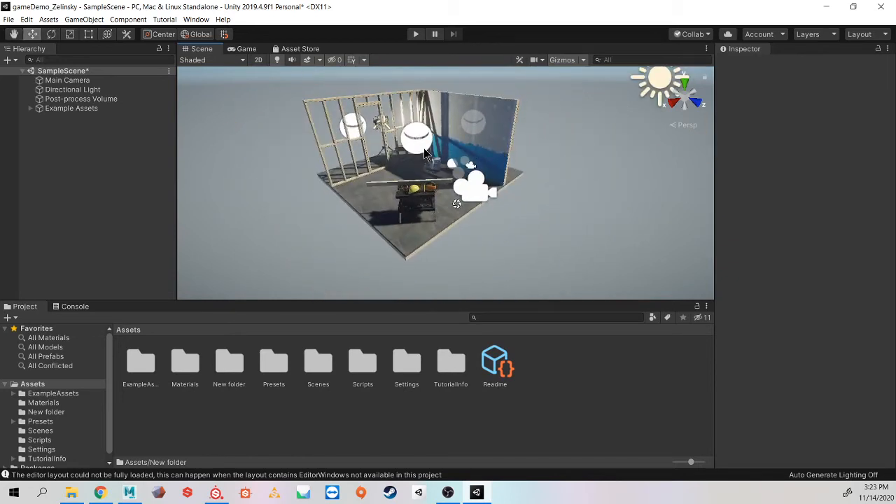
left_click(414, 191)
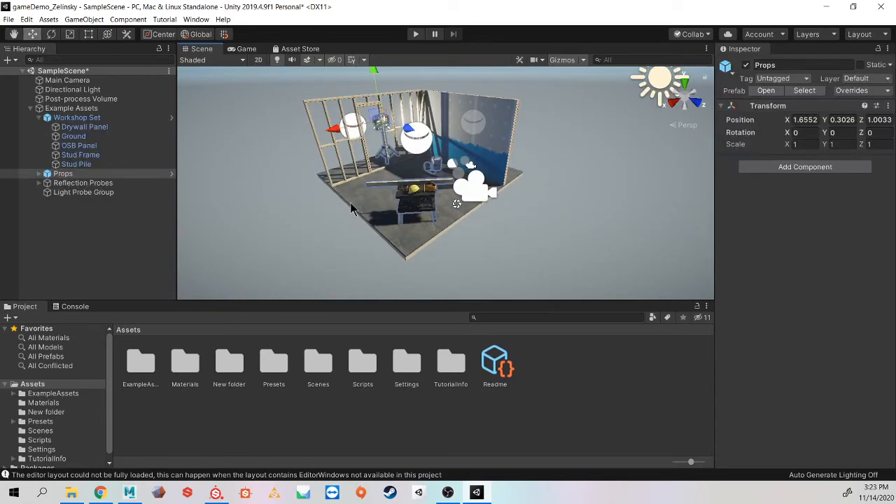
scroll(350, 203, "down", 6)
left_click_drag(350, 202, 452, 179, "alt")
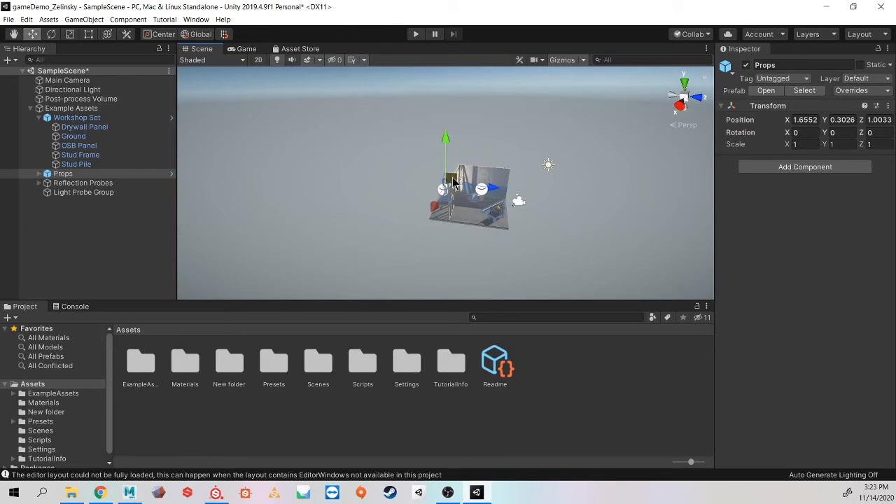
scroll(483, 189, "up", 5)
middle_click_drag(491, 190, 363, 145)
scroll(385, 168, "up", 2)
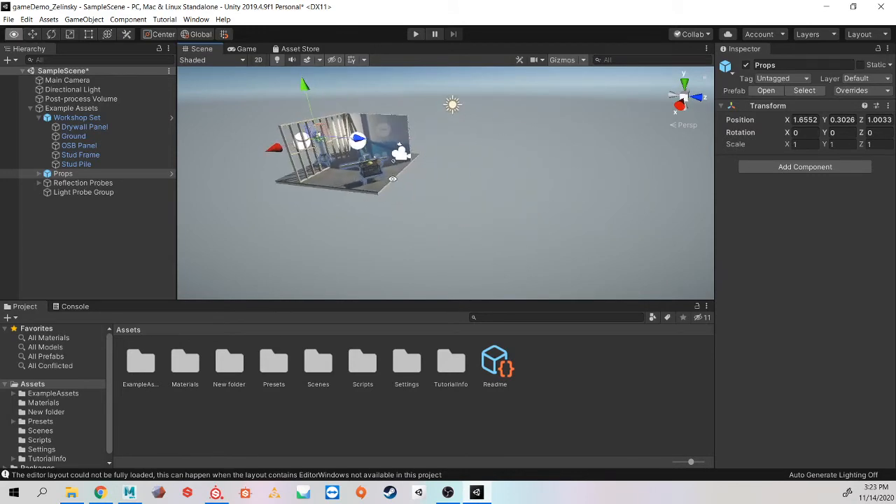
Step: Select the Workshop Set, frame it in the view, and orbit around it to inspect it up close
left_click(331, 181)
key("f")
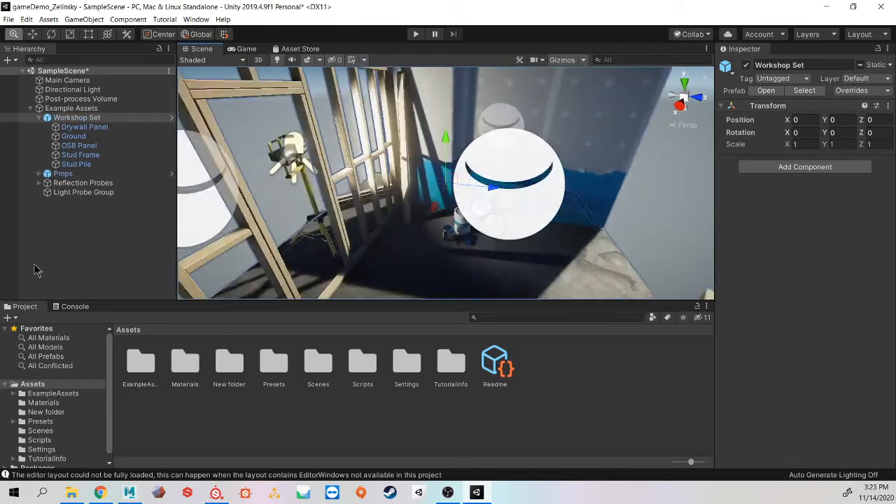
right_click_drag(35, 265, 65, 244, "alt")
left_click_drag(418, 158, 371, 172, "alt")
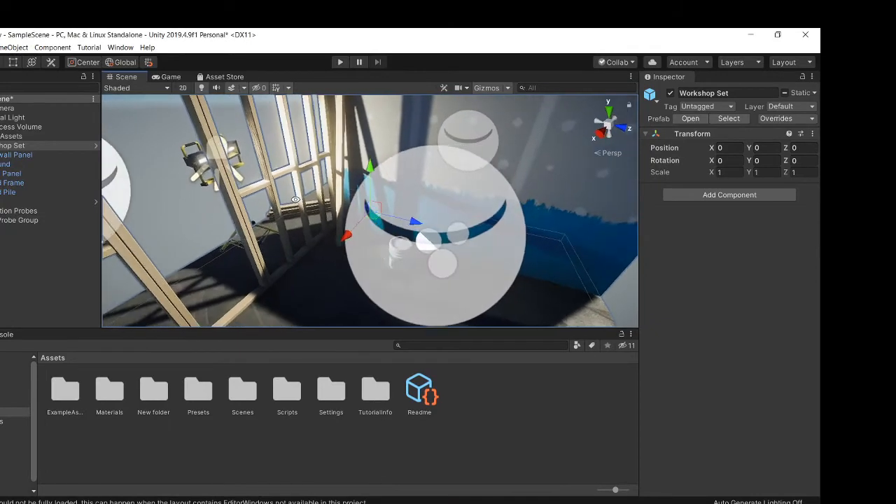
left_click_drag(295, 200, 448, 186, "alt")
right_click_drag(448, 186, 259, 147, "alt")
left_click(319, 146)
left_click_drag(335, 195, 273, 266, "alt")
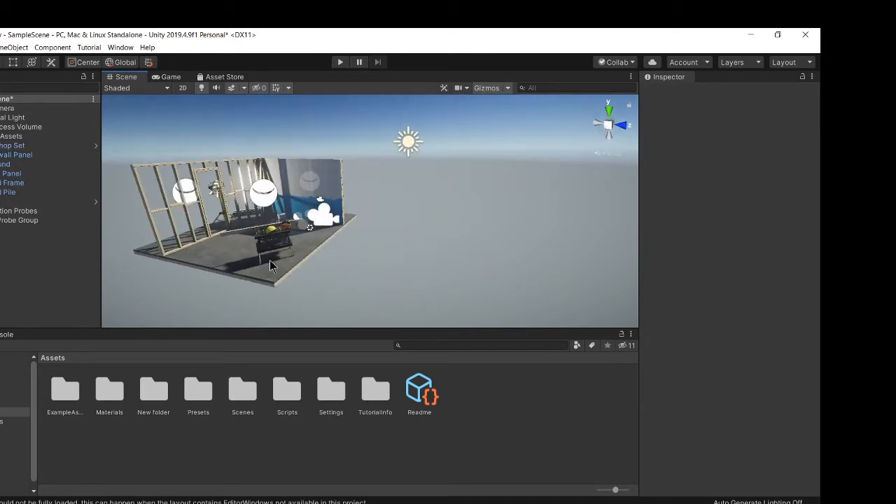
Step: Delete the empty New folder from the Assets directory
left_click(157, 392)
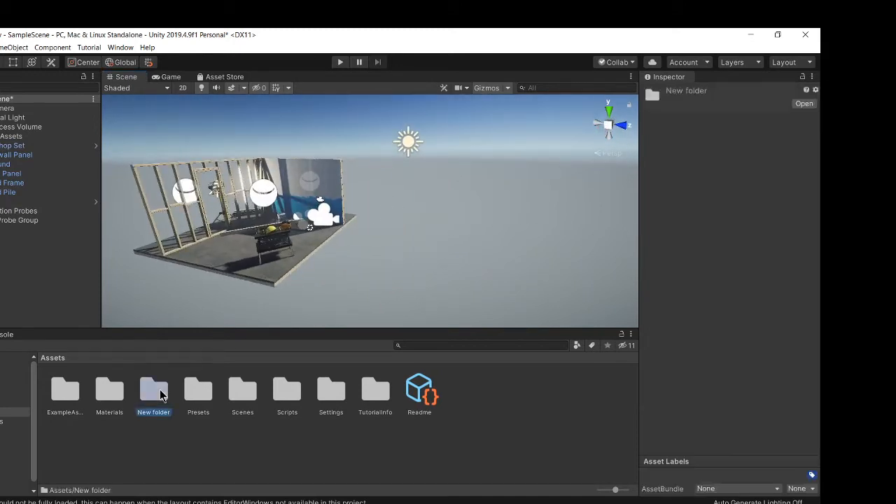
left_click(196, 429)
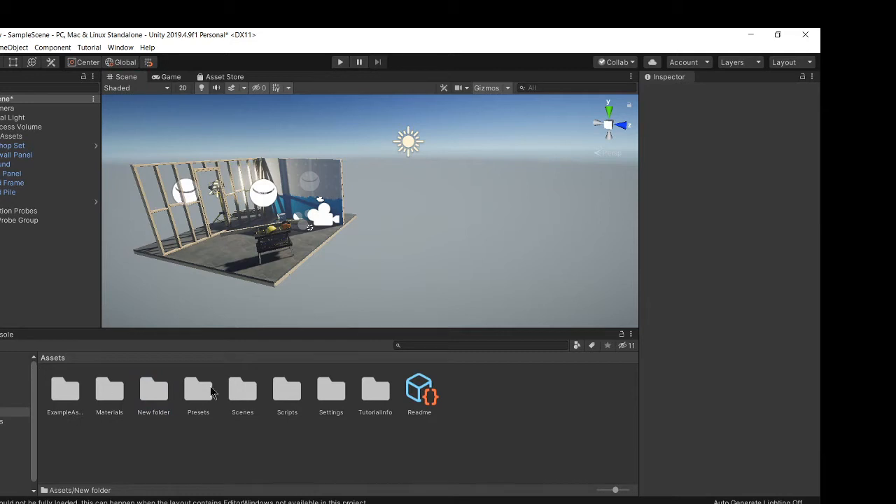
left_click(157, 392)
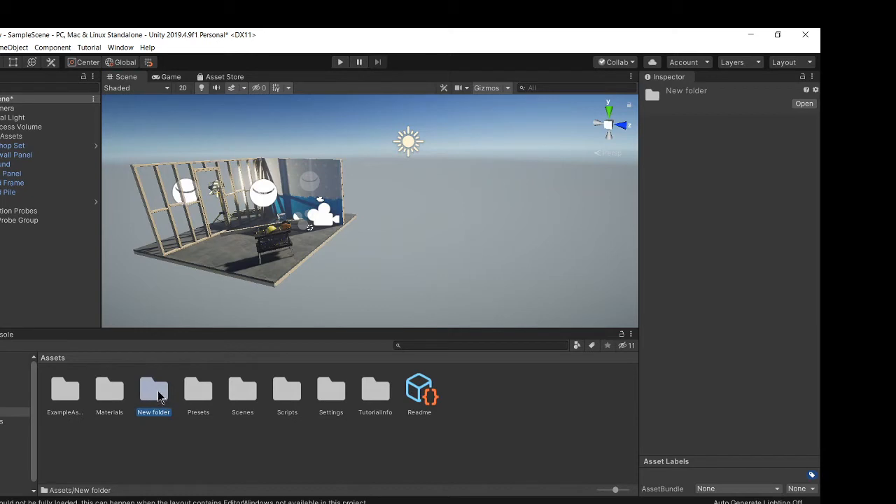
key("Delete")
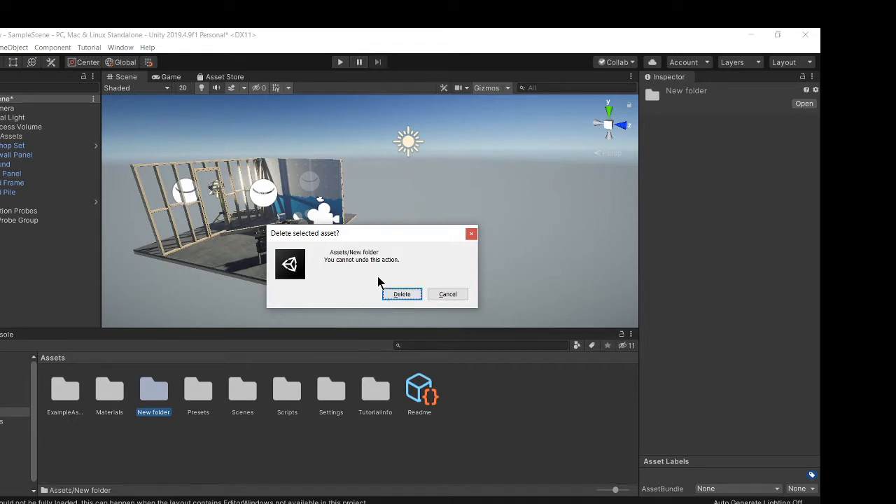
left_click(402, 295)
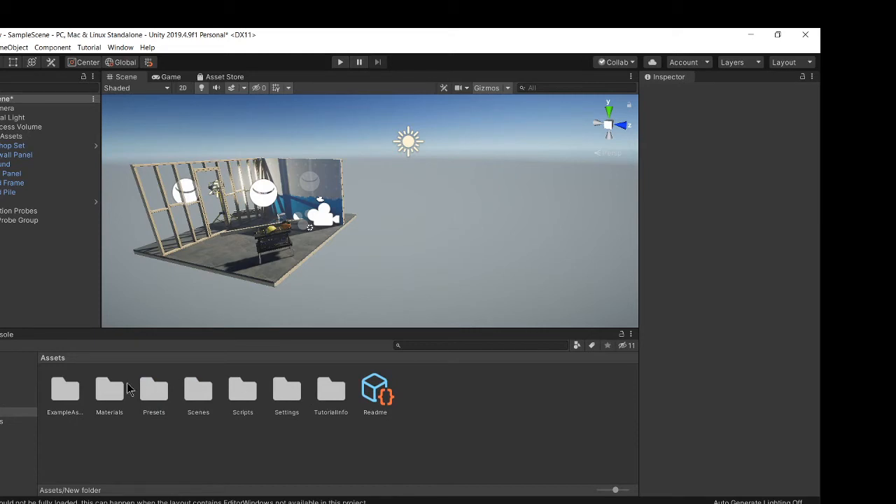
Step: Open the Scenes folder and create a new scene, naming it after the game and the author's name
double_click(200, 394)
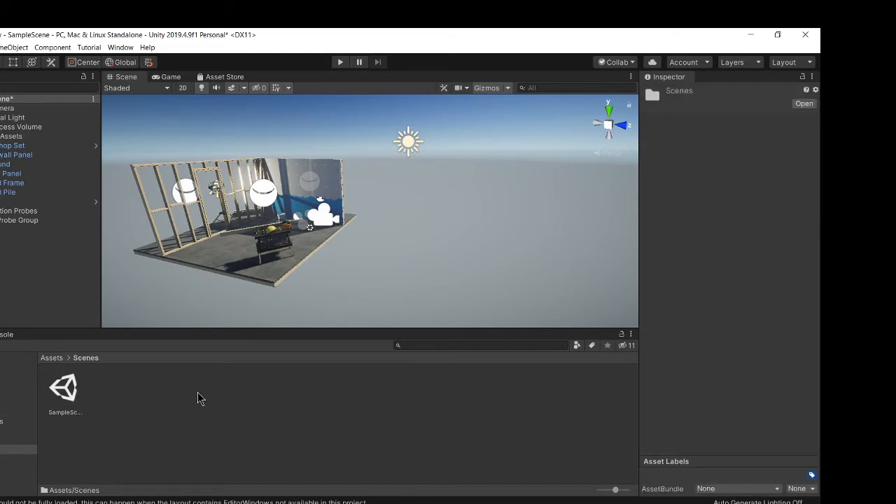
left_click(84, 412)
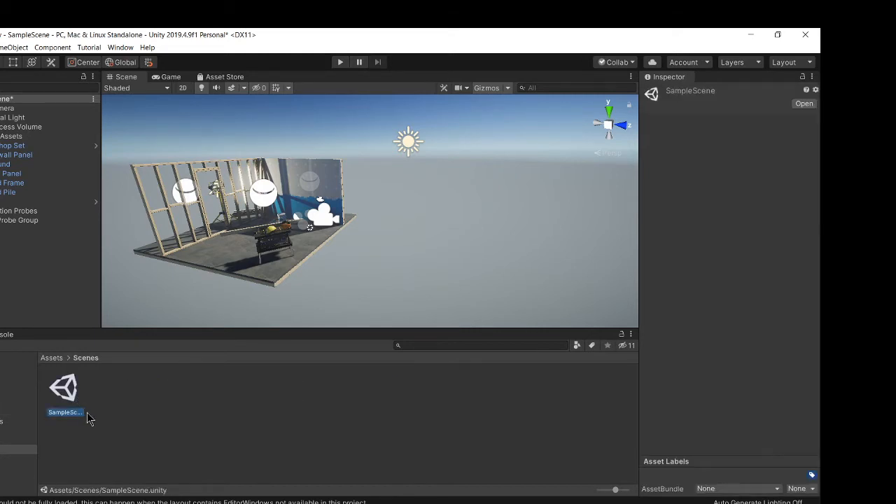
left_click(164, 425)
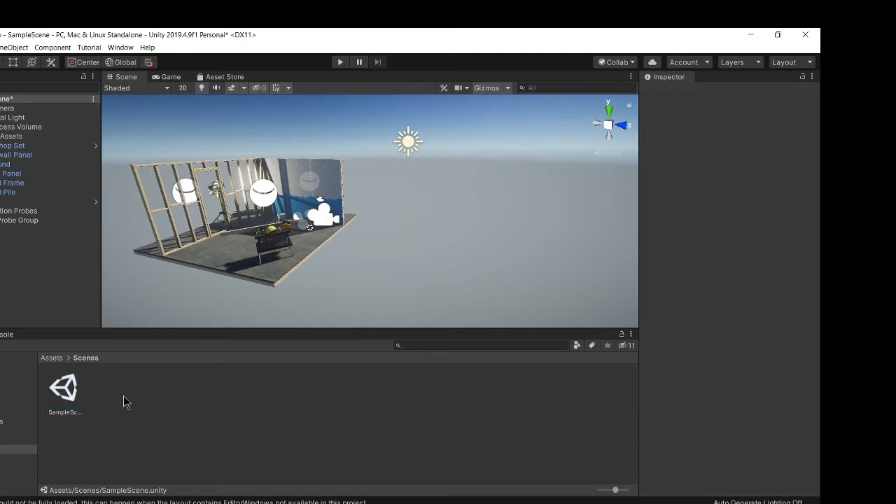
right_click(124, 396)
mouse_move(163, 147)
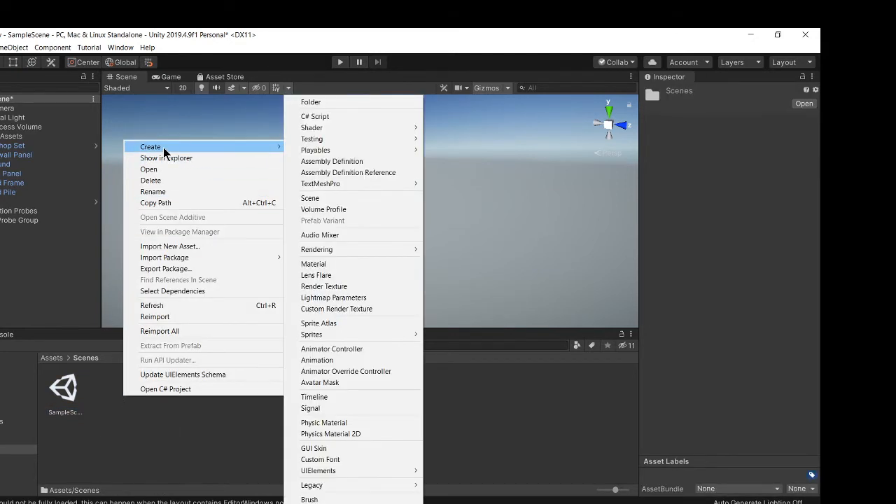
left_click(361, 199)
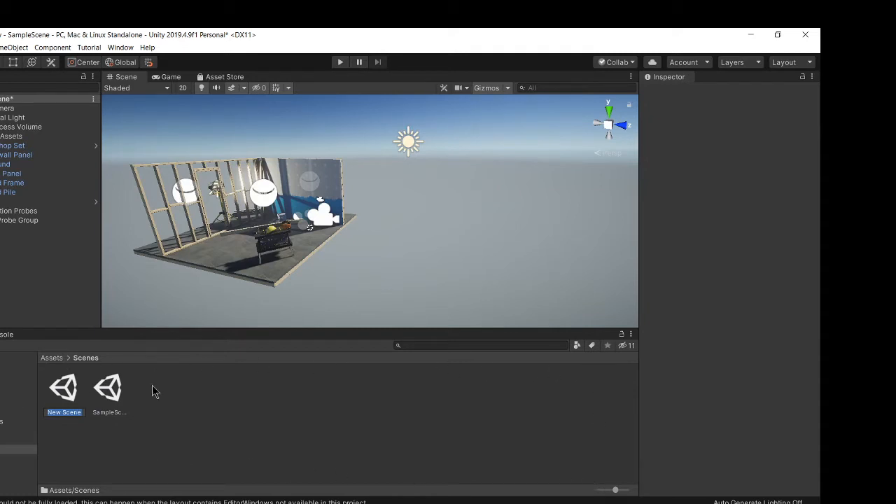
type("g")
type("ameZelinsky")
type("Connor")
key("Return")
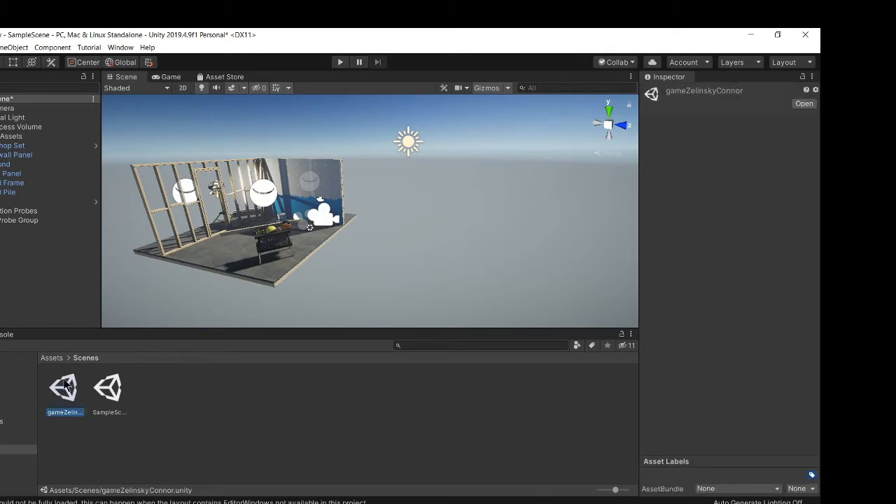
Step: Open the new scene, discarding the unsaved changes to SampleScene
left_click(217, 399)
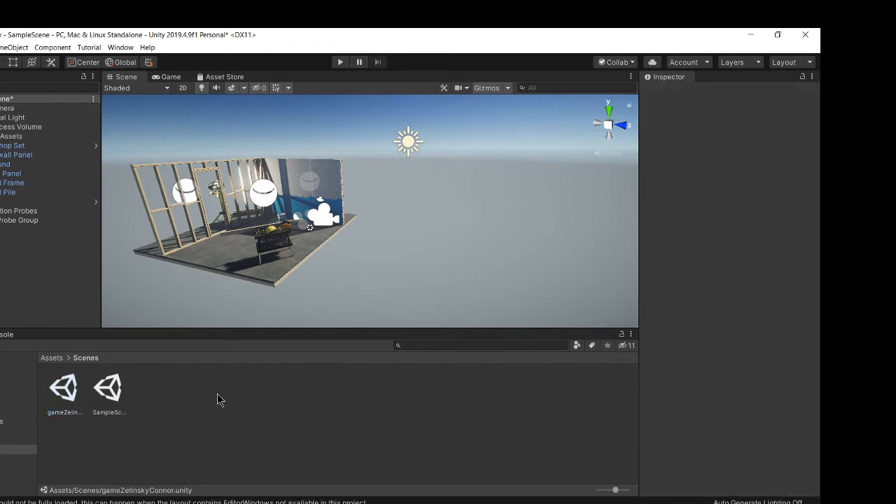
double_click(65, 389)
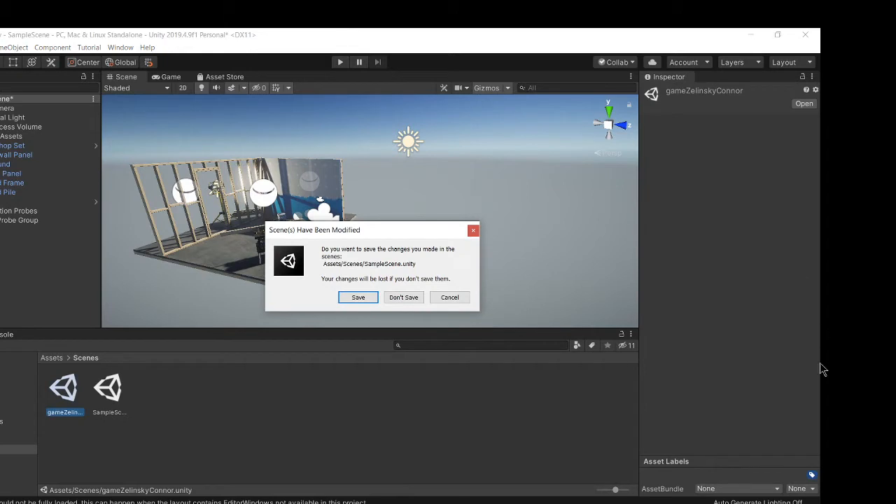
left_click(418, 297)
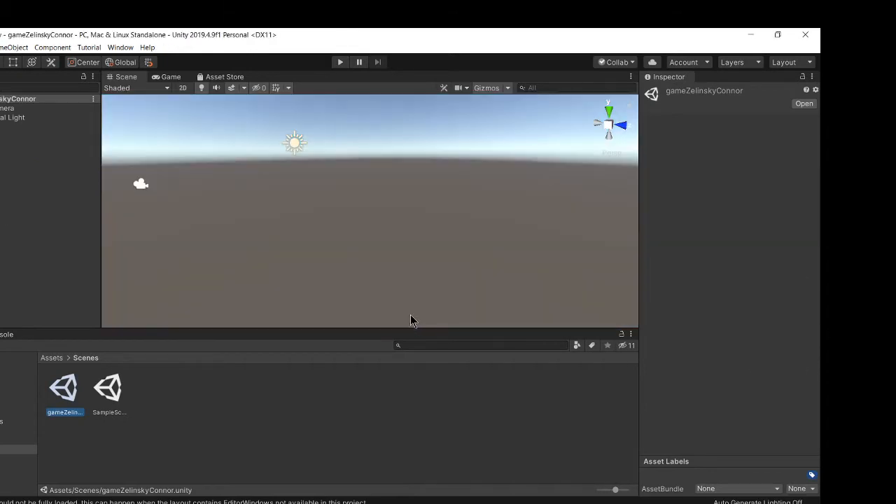
Step: Examine the new scene's default camera and directional light
right_click_drag(323, 186, 333, 217)
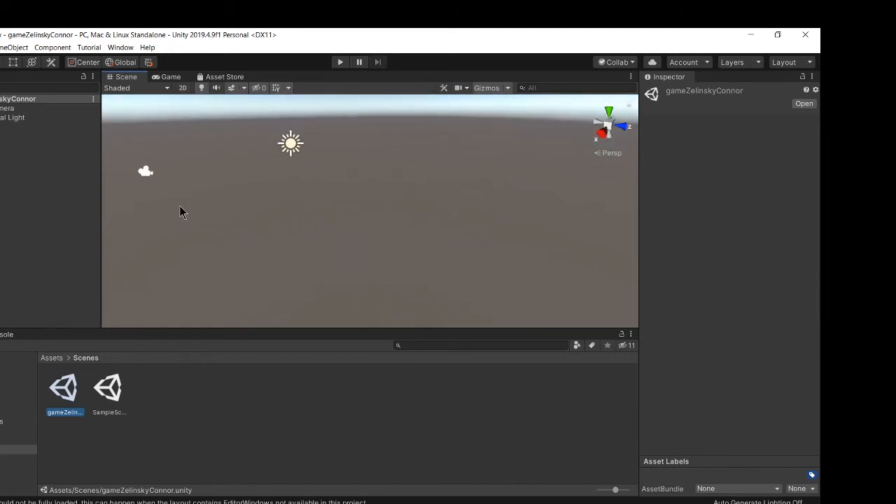
left_click(10, 108)
left_click(8, 118)
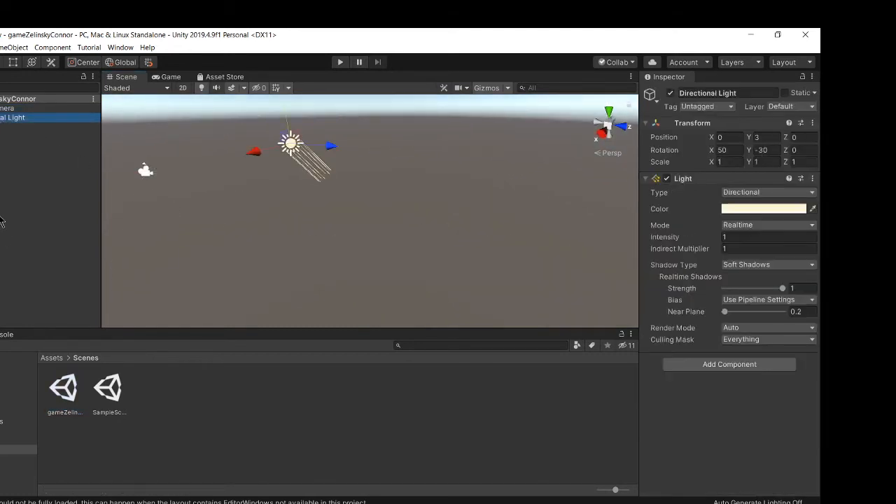
left_click(17, 179)
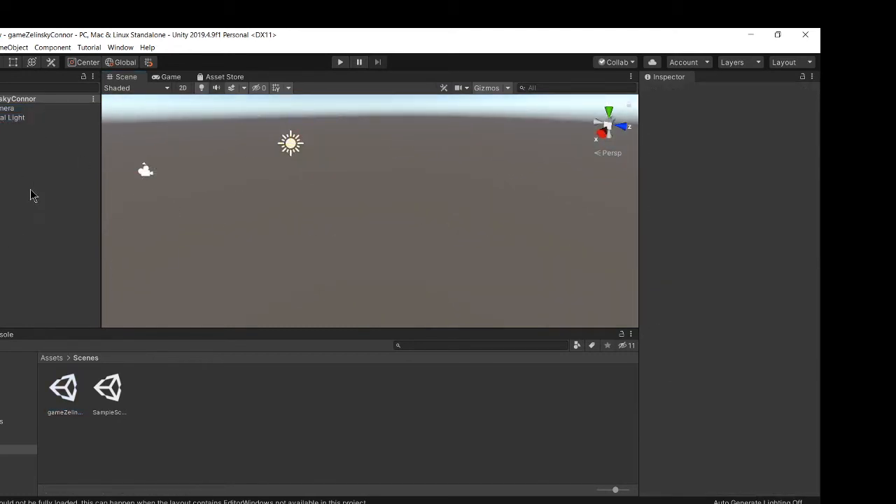
Step: Browse into the Materials folder to check its contents and return to Assets
left_click(51, 359)
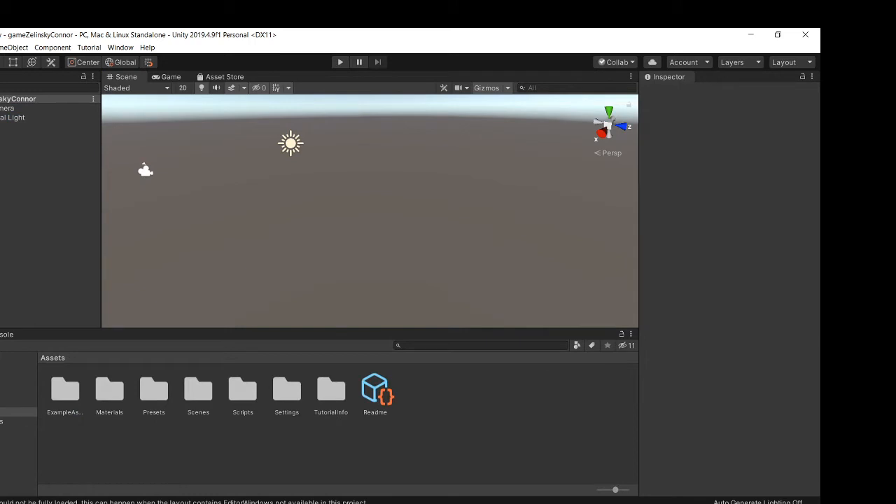
left_click(112, 391)
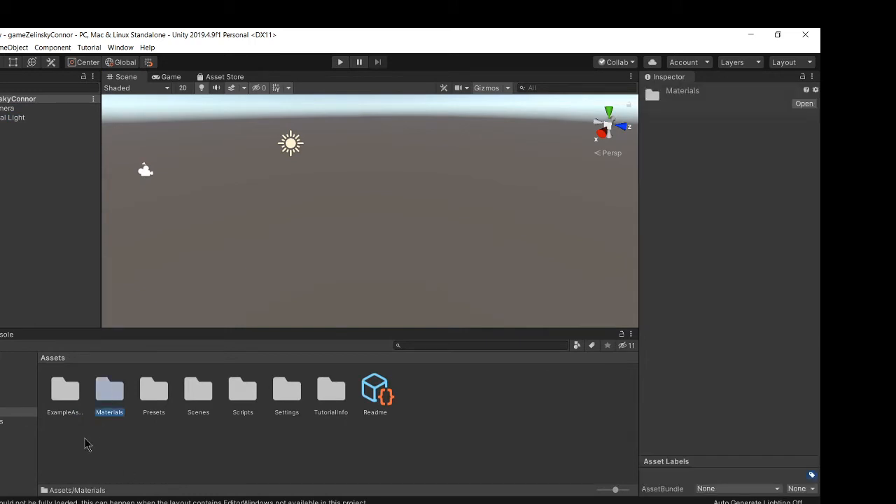
double_click(114, 395)
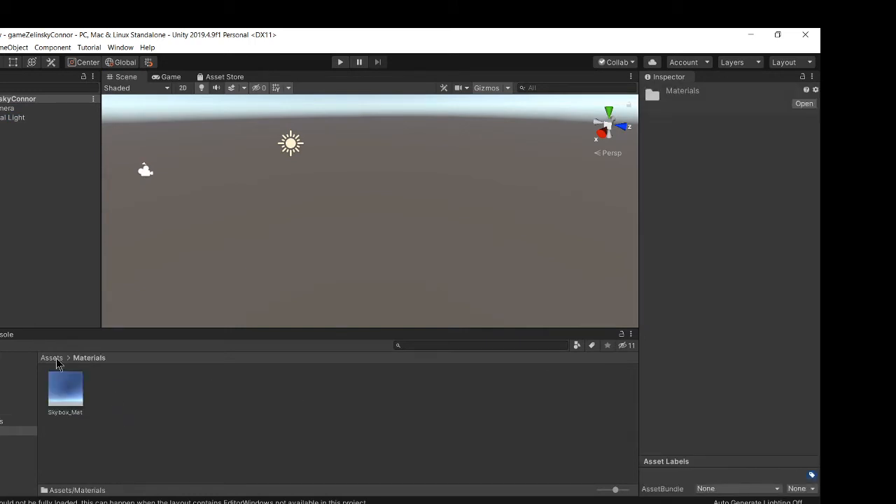
left_click(52, 358)
Step: Create a new folder in Assets named _models
left_click(171, 438)
right_click(137, 441)
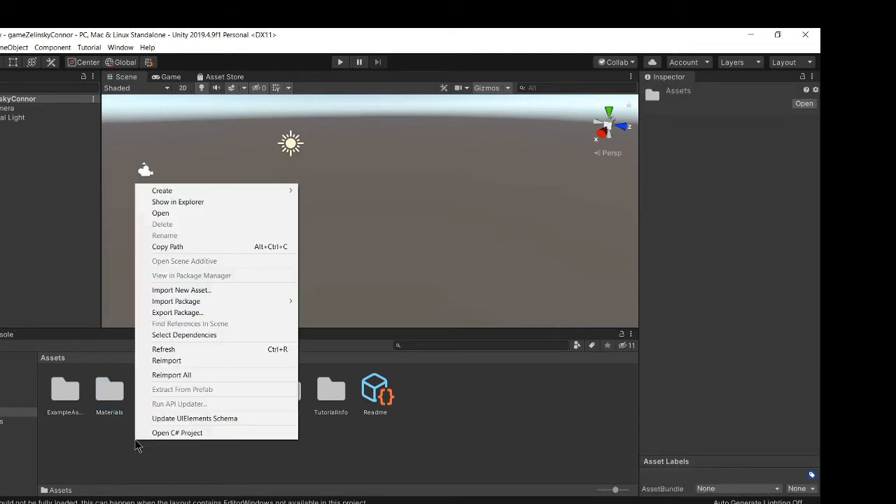
mouse_move(161, 192)
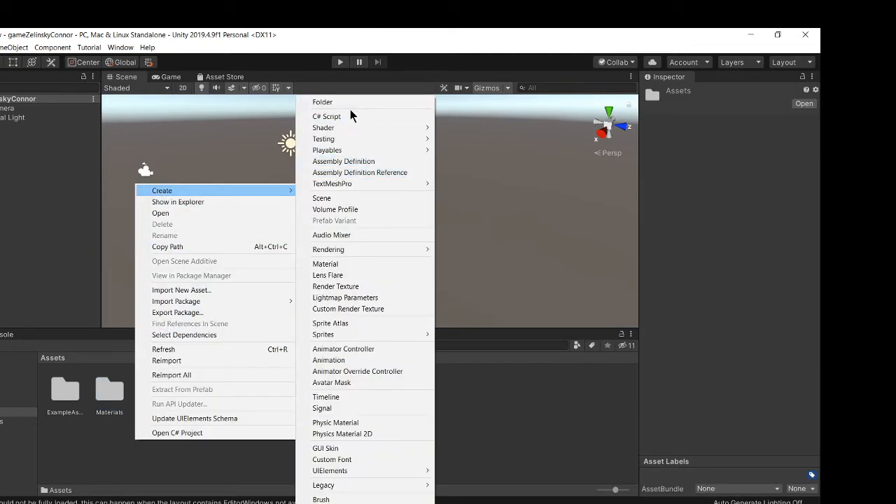
left_click(351, 100)
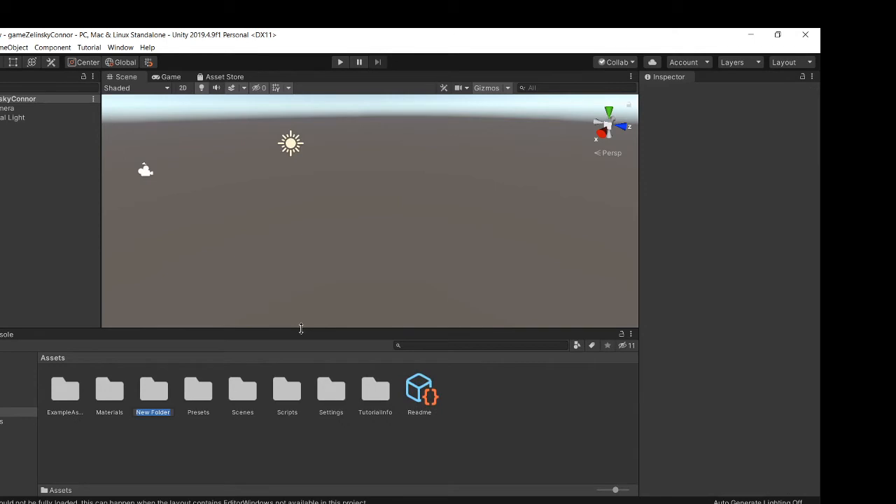
key("BackSpace")
key("Return")
left_click(103, 434)
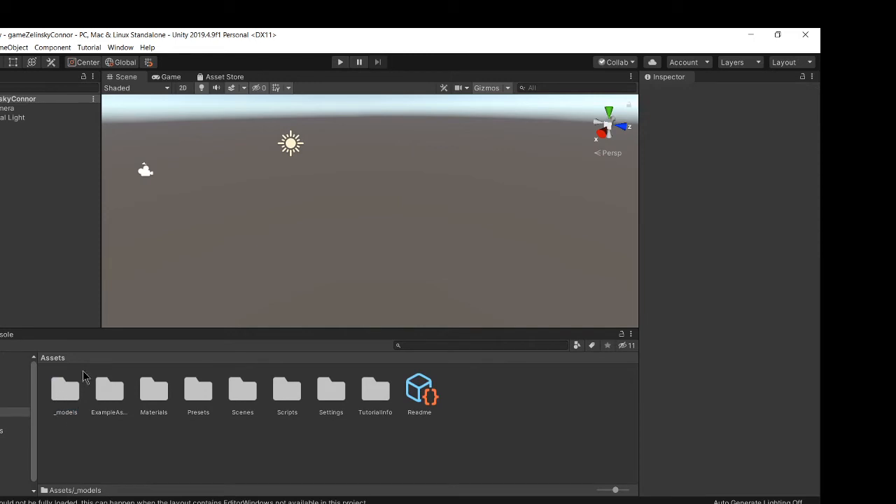
Step: Rename the Materials folder to _materials
left_click(156, 402)
right_click(151, 416)
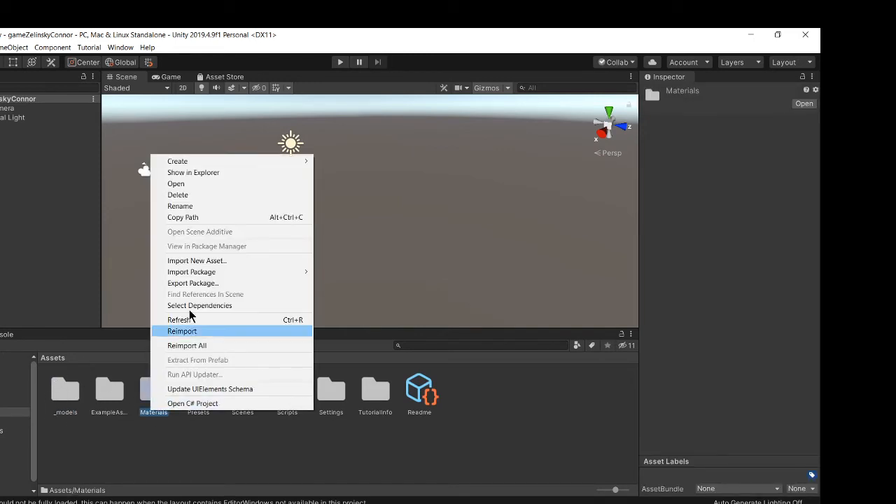
left_click(184, 209)
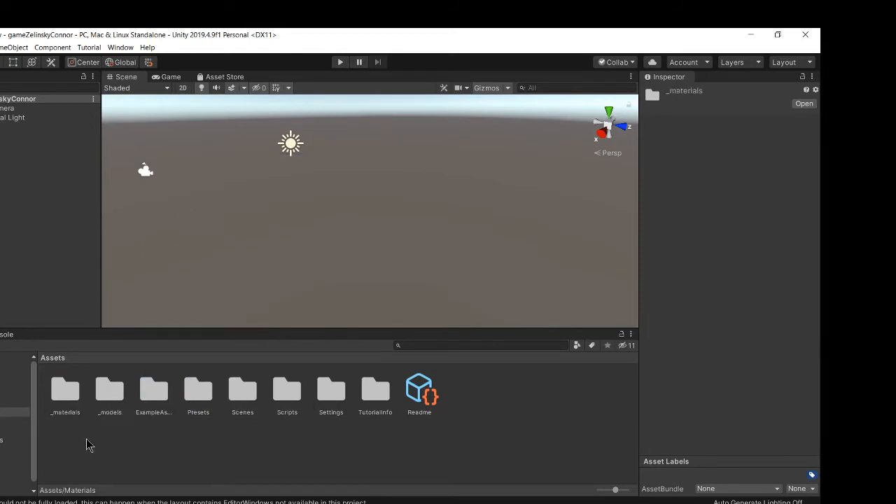
Step: Import the six modularParts texture maps from the demo2 source images folder into the project's _materials folder
left_click(68, 390)
left_click(70, 390)
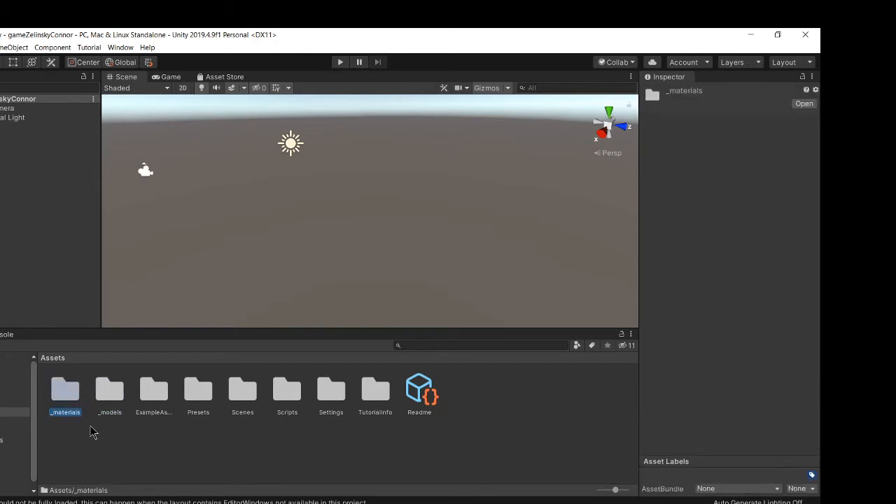
left_click(91, 427)
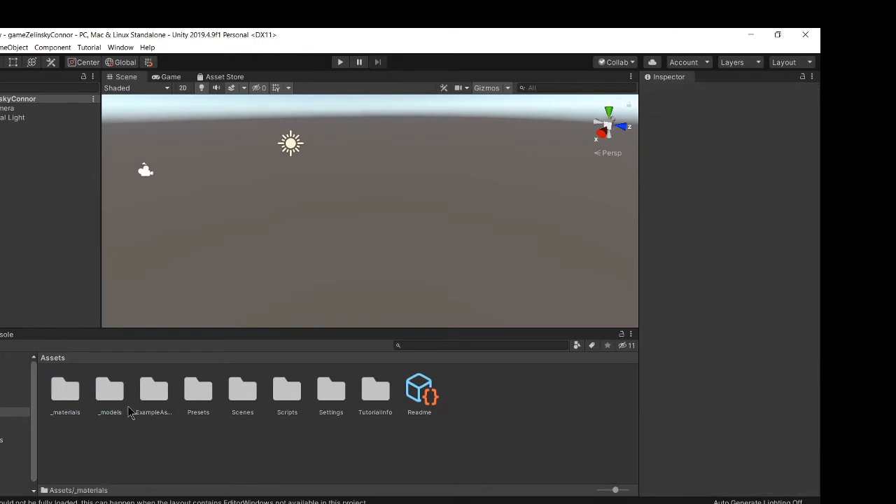
double_click(68, 390)
left_click(88, 434)
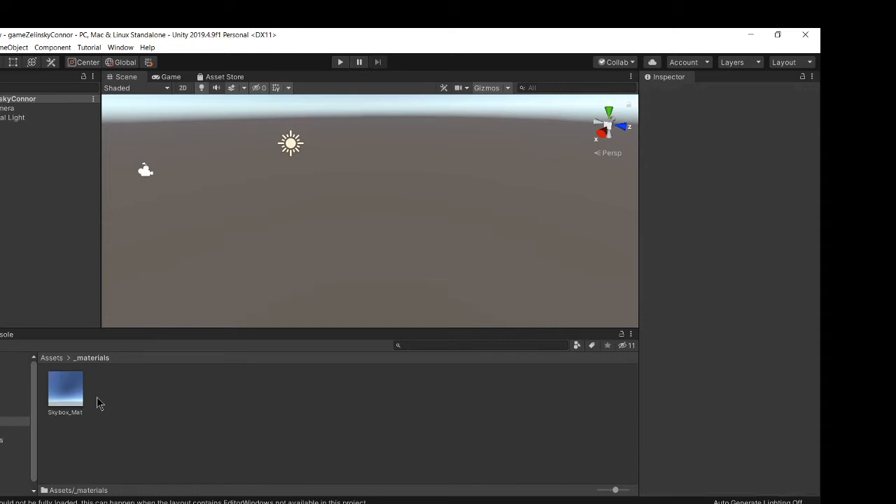
left_click(40, 503)
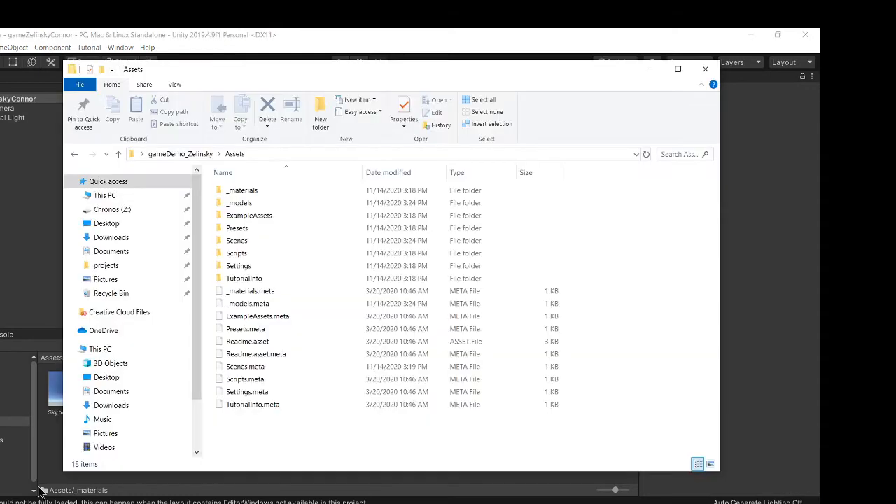
left_click_drag(226, 65, 267, 71)
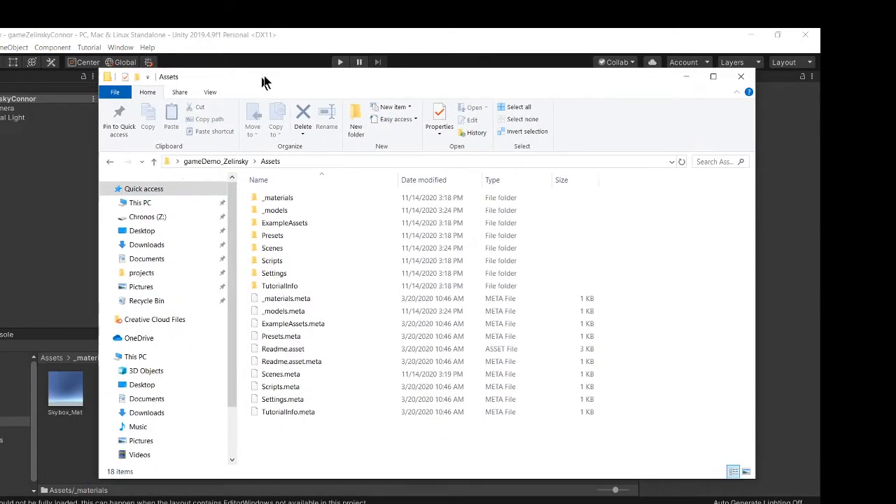
left_click(149, 231)
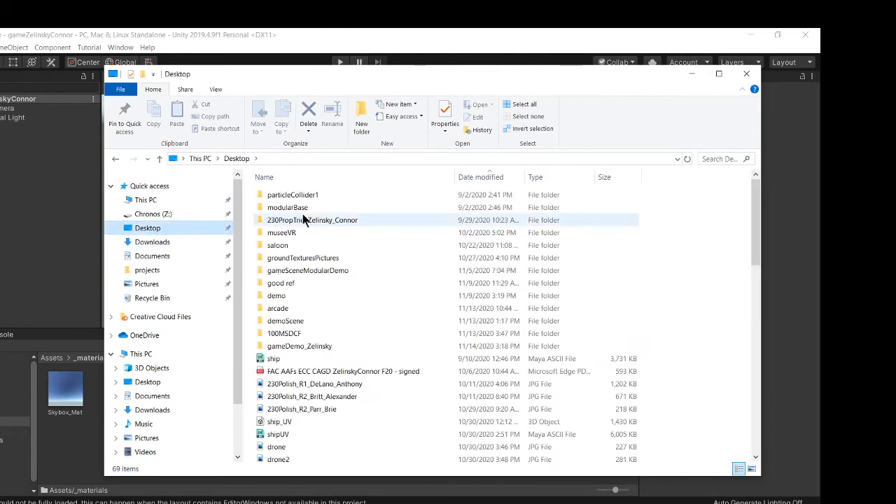
double_click(297, 273)
double_click(300, 346)
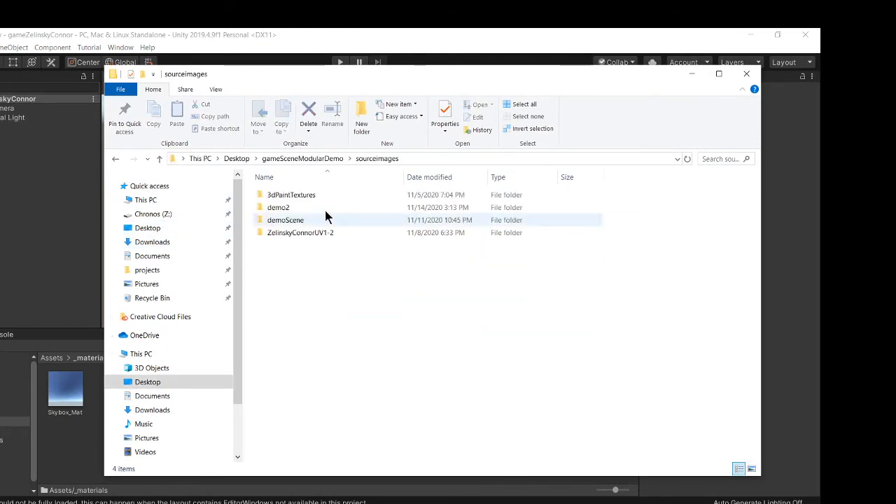
double_click(286, 207)
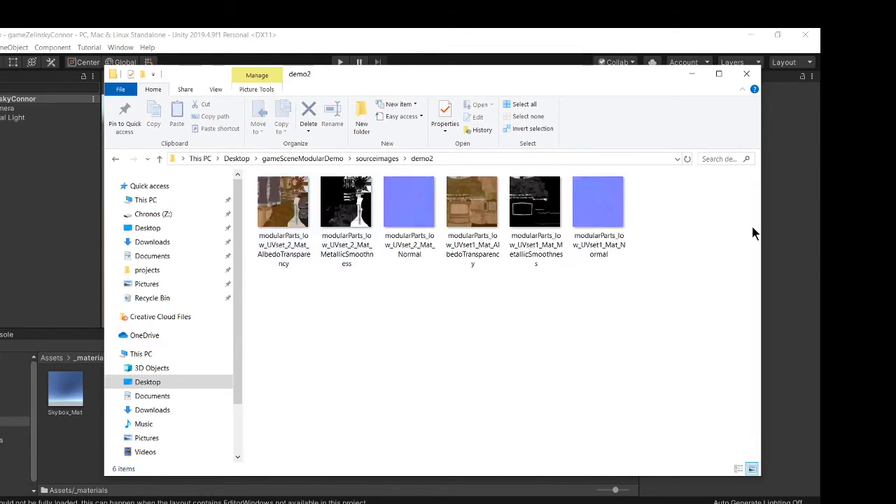
left_click_drag(246, 301, 720, 180)
left_click_drag(344, 80, 579, 85)
left_click_drag(521, 201, 149, 392)
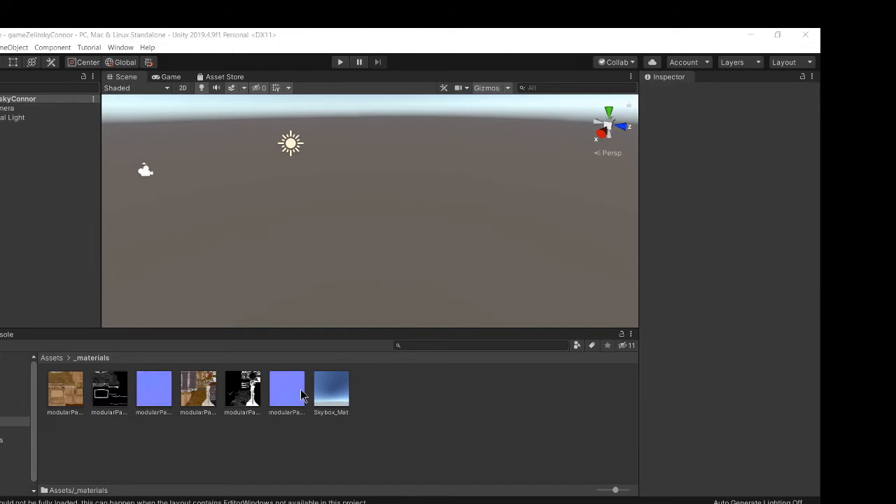
Step: Inspect the project's _materials folder on disk in the file browser
key("alt+Tab")
left_click(351, 166)
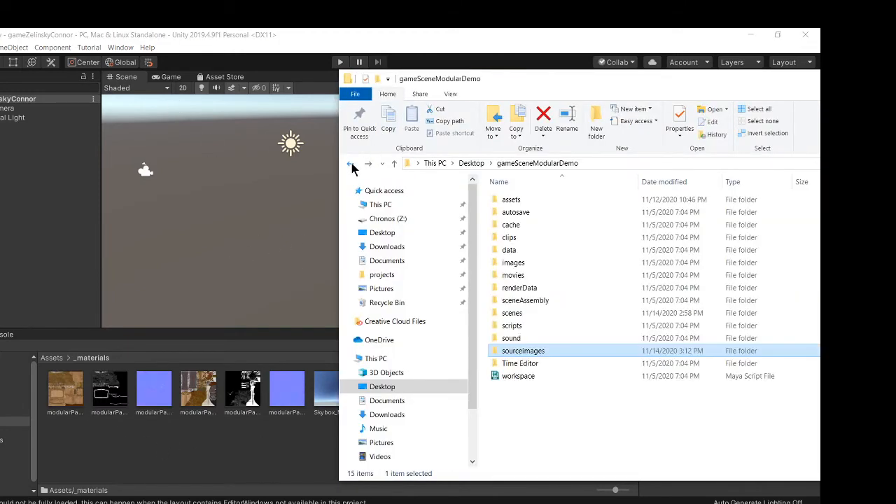
left_click(351, 166)
left_click(351, 165)
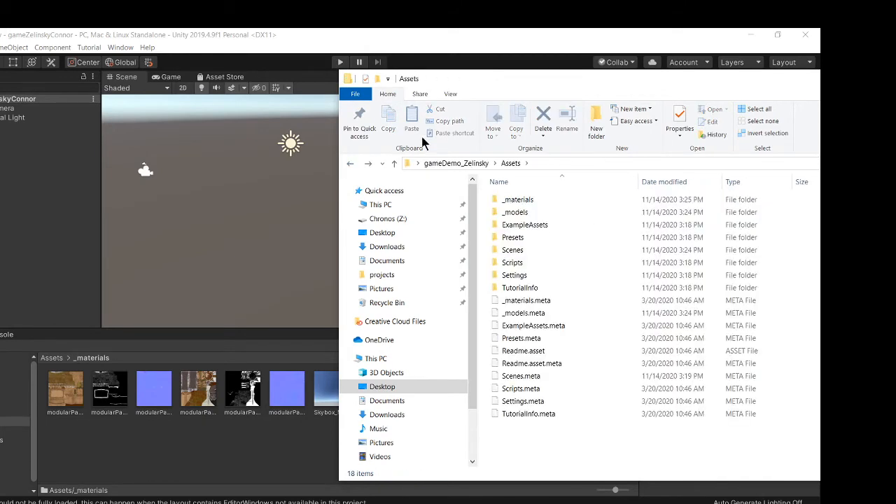
left_click_drag(519, 84, 331, 75)
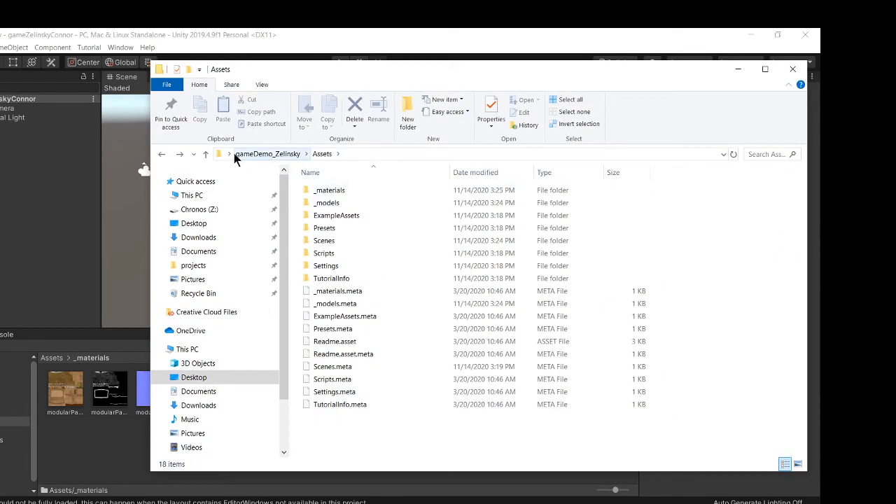
double_click(342, 190)
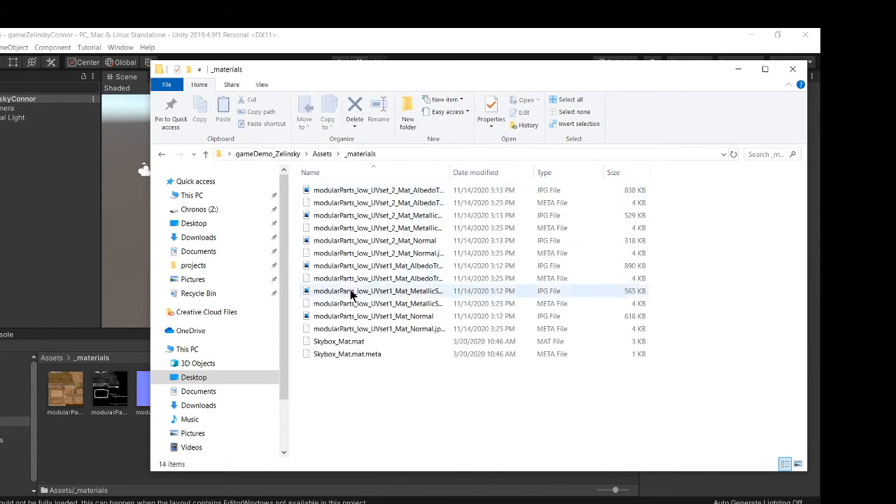
left_click(377, 354)
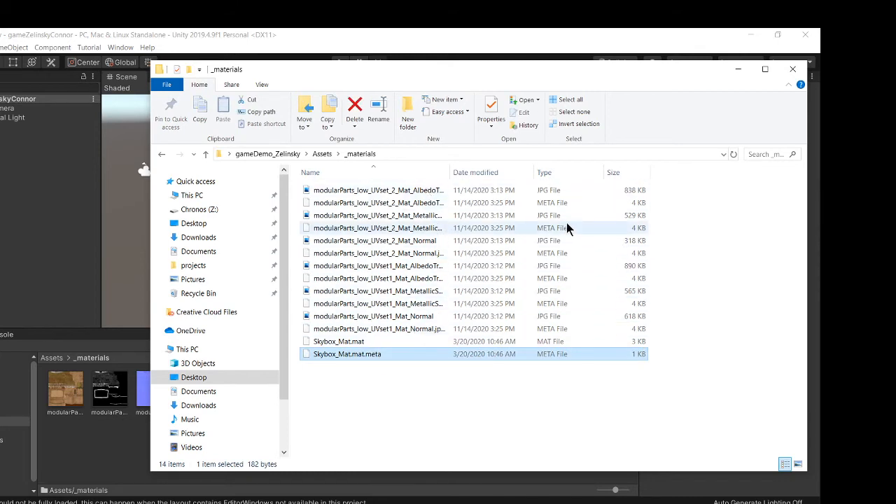
left_click(347, 392)
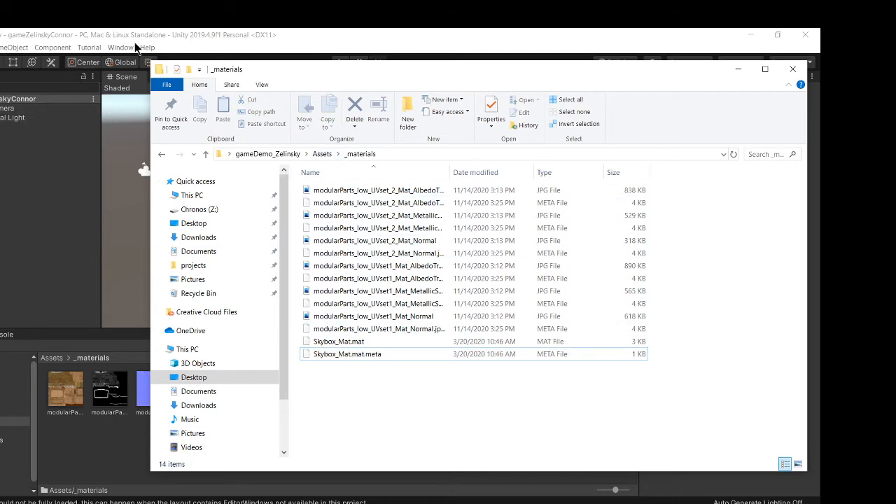
left_click(30, 213)
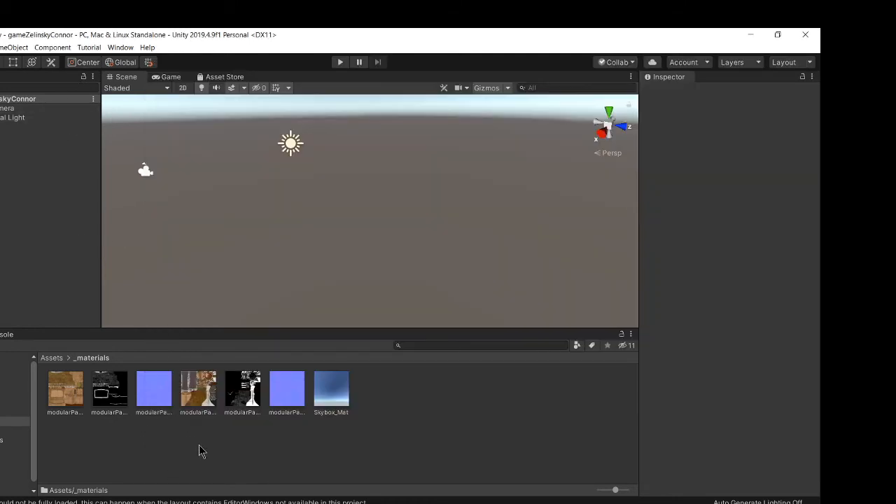
left_click(52, 357)
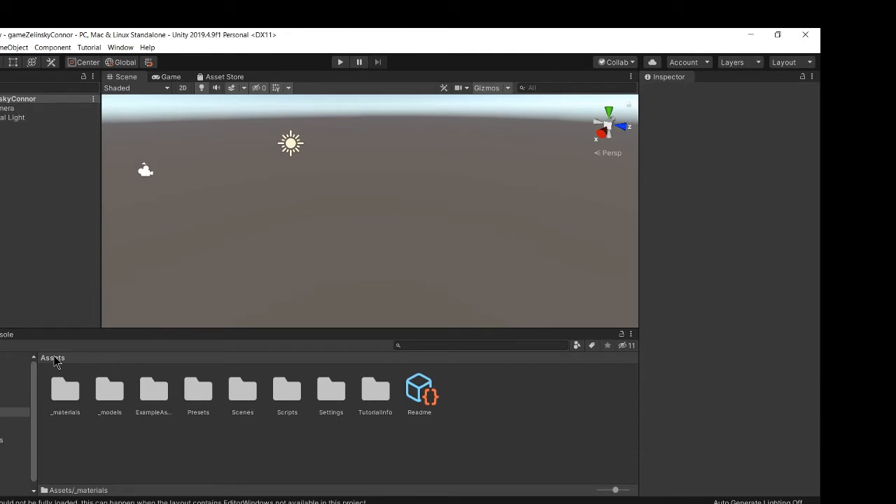
double_click(105, 394)
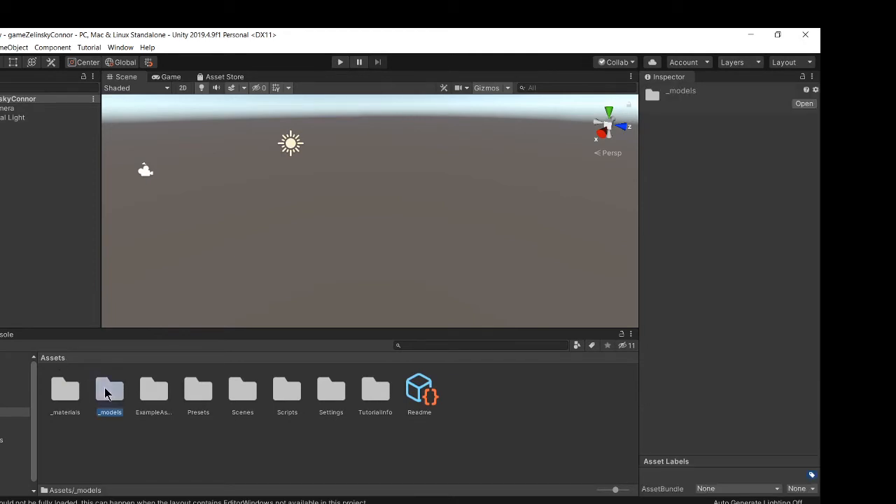
key("alt+Tab")
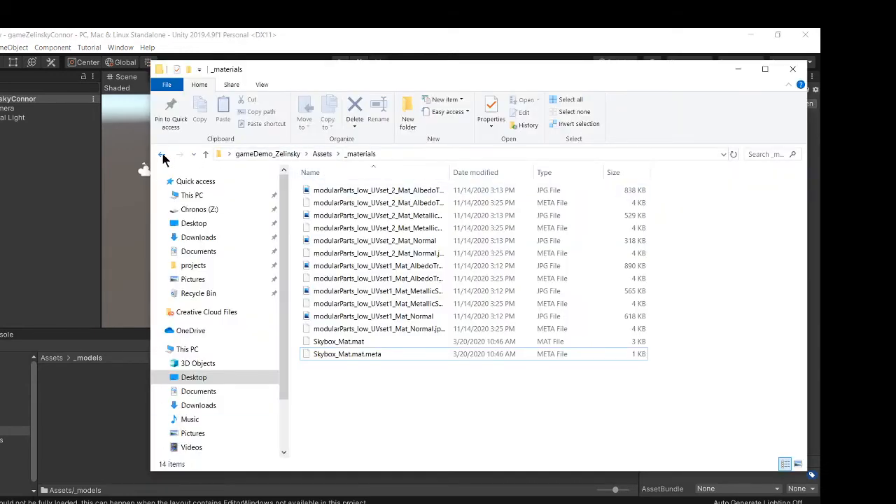
left_click(163, 155)
left_click(162, 155)
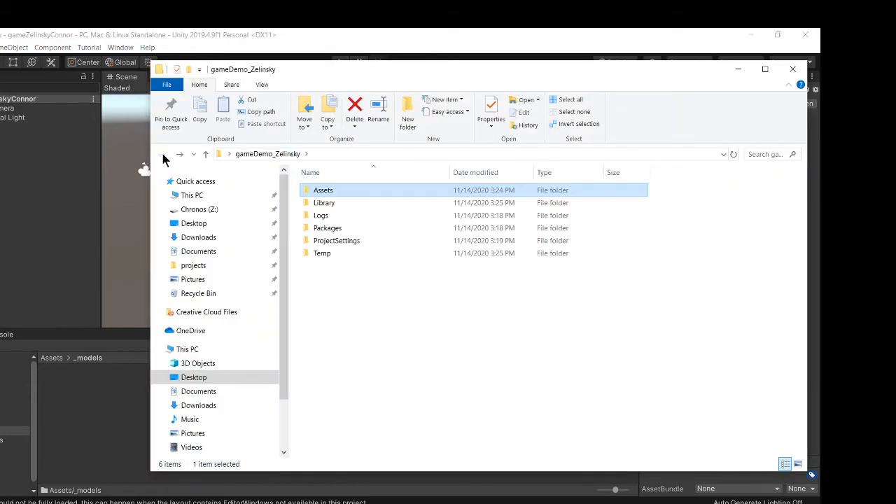
left_click(194, 223)
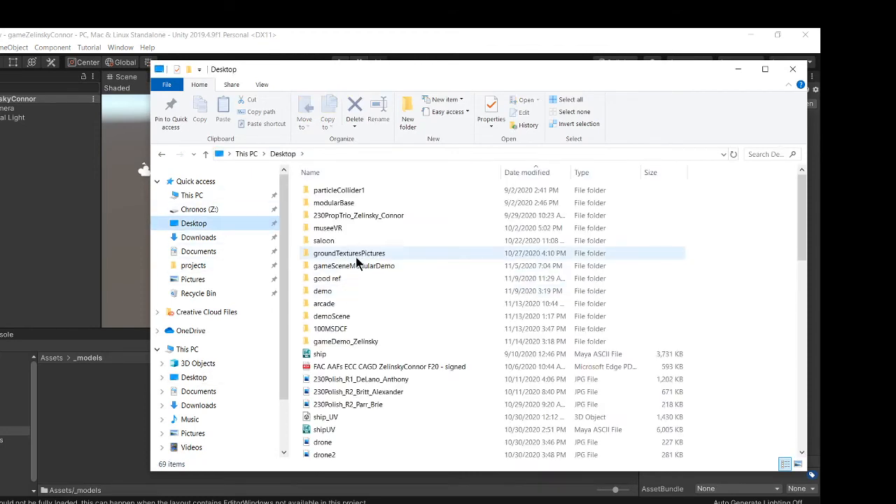
double_click(357, 264)
left_click(334, 305)
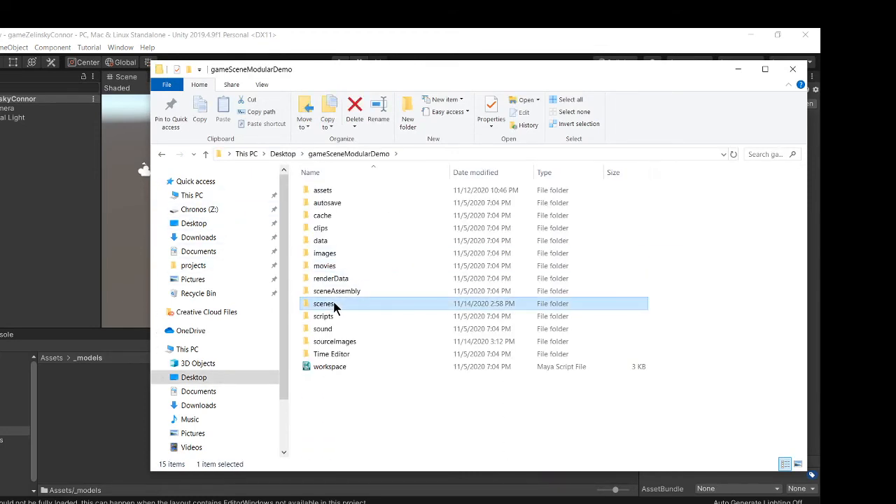
double_click(334, 306)
scroll(329, 322, "down", 3)
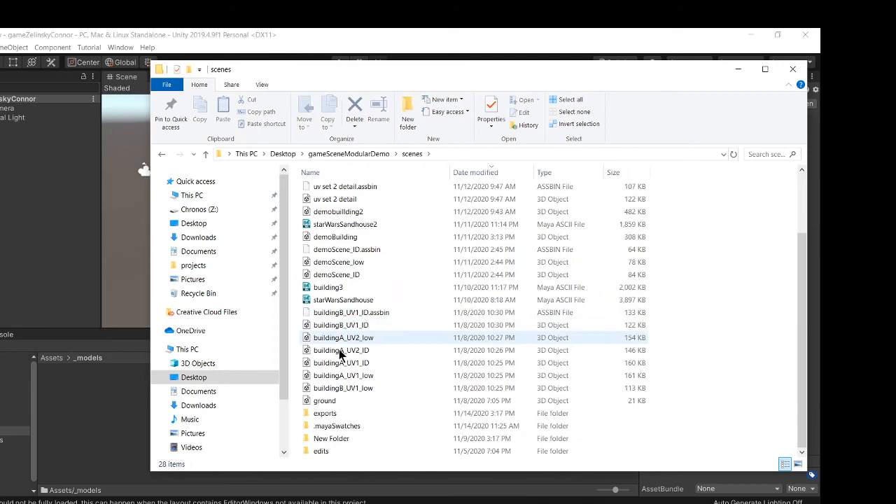
double_click(352, 414)
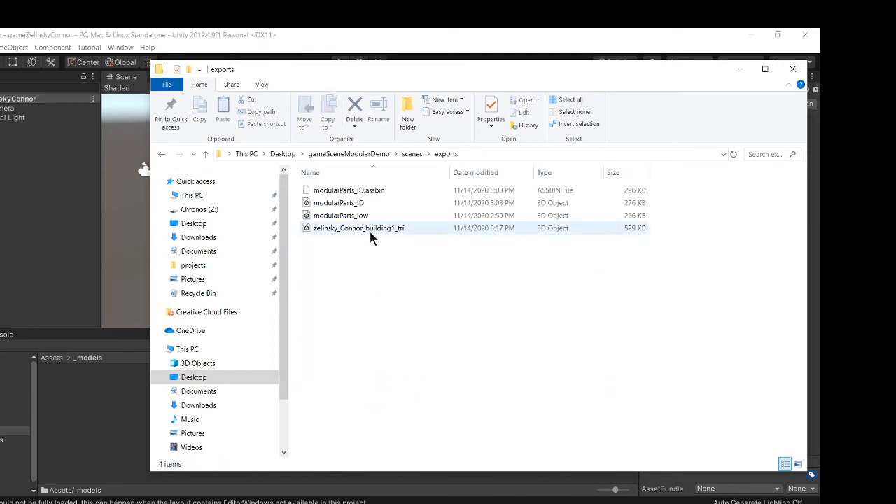
left_click(370, 237)
left_click_drag(285, 70, 459, 72)
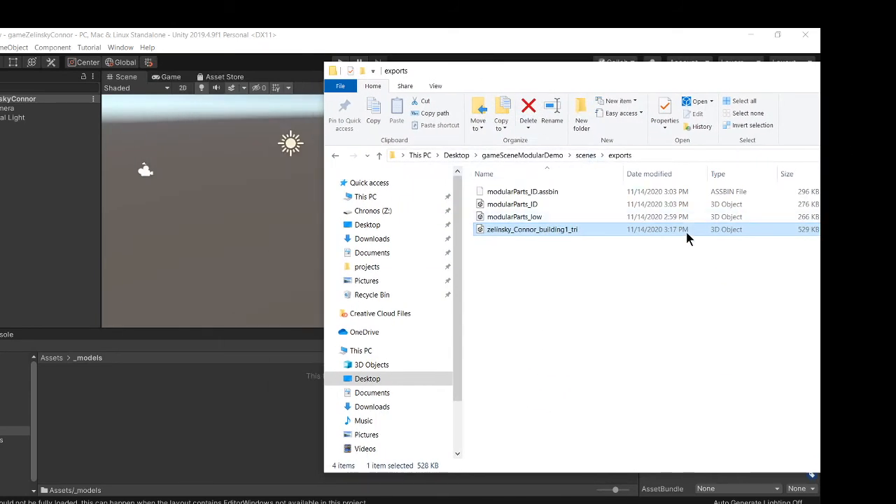
left_click_drag(560, 237, 126, 393)
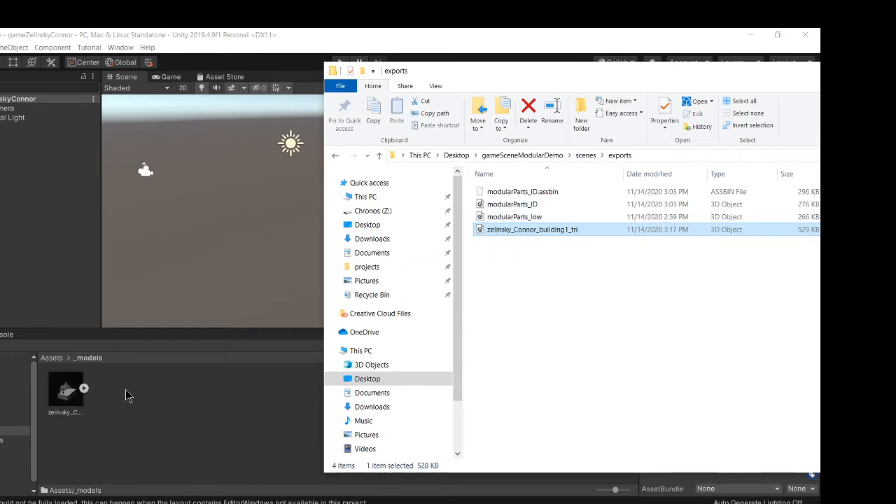
Step: Examine the imported building model's import settings and material slots
left_click(148, 425)
left_click(62, 392)
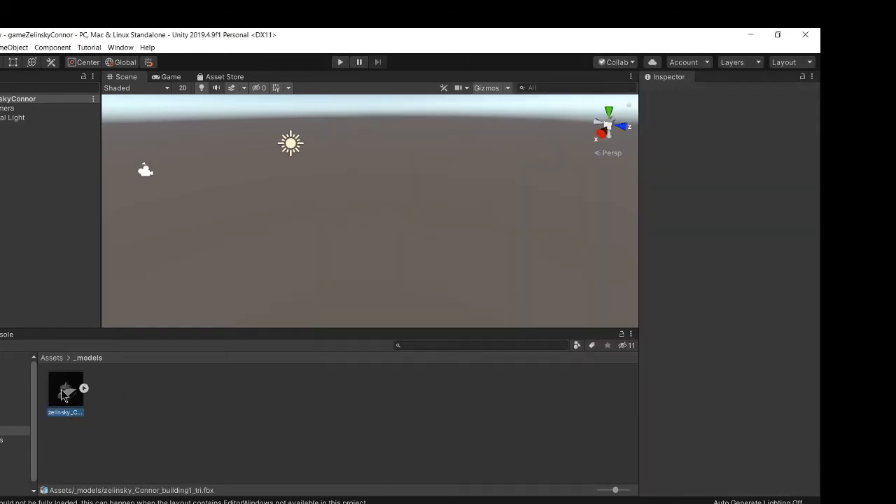
left_click_drag(775, 452, 733, 399)
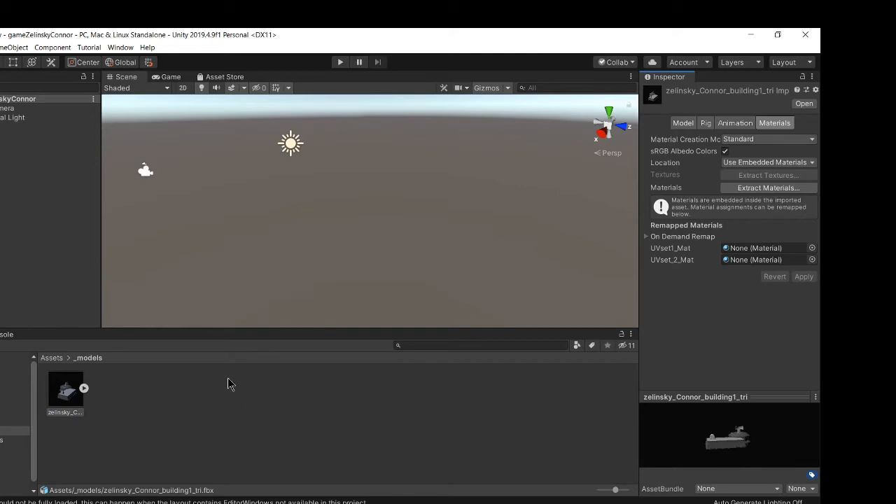
left_click(32, 231)
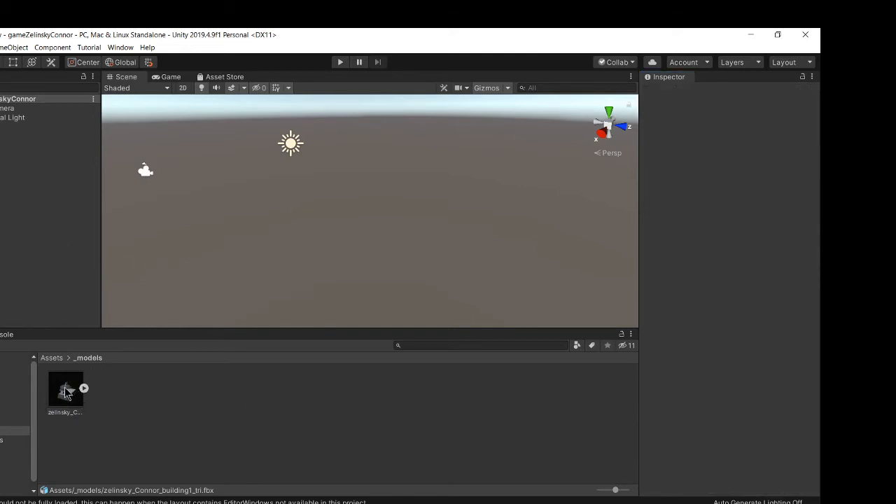
left_click_drag(64, 387, 7, 186)
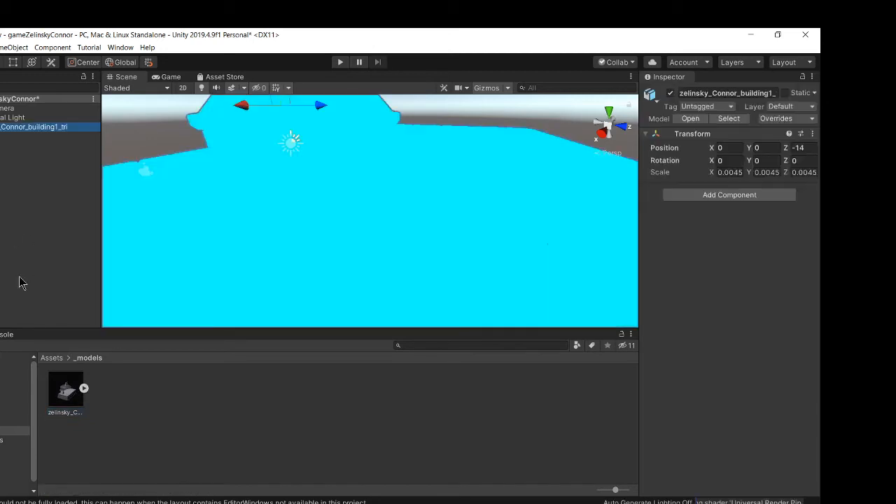
key("f")
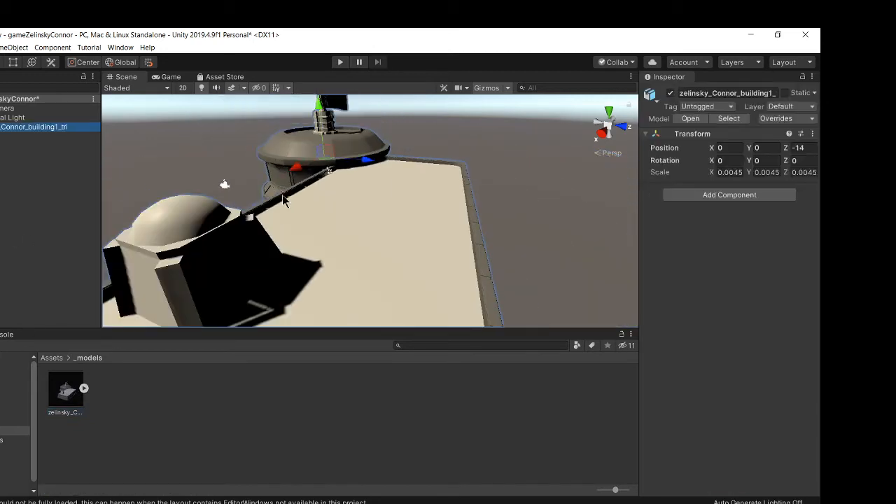
left_click_drag(381, 174, 543, 164, "alt")
left_click(488, 140)
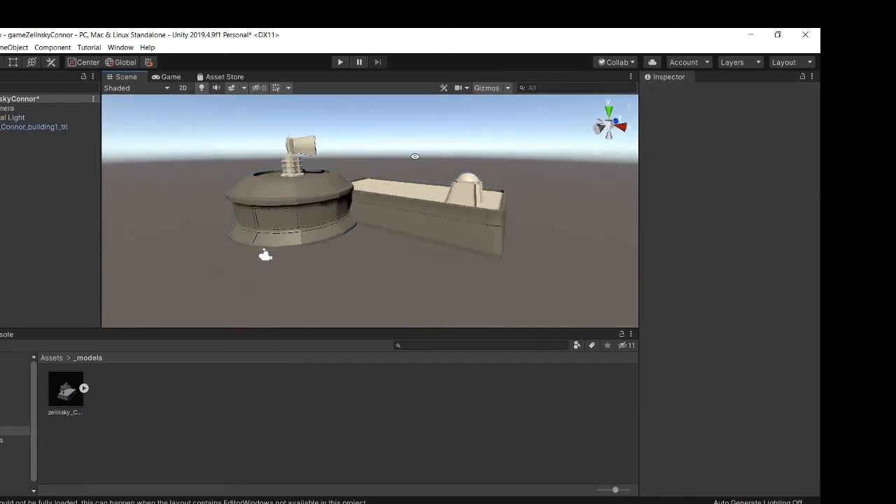
left_click_drag(242, 183, 138, 168, "alt")
Step: Select the Directional Light and move it up and behind the building, to about Y 6.27 and Z -11.12
left_click(6, 117)
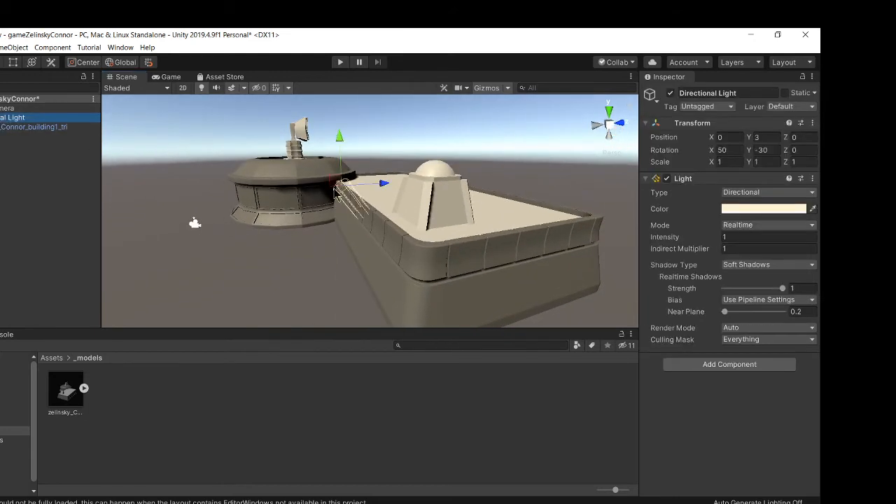
left_click_drag(338, 179, 133, 131)
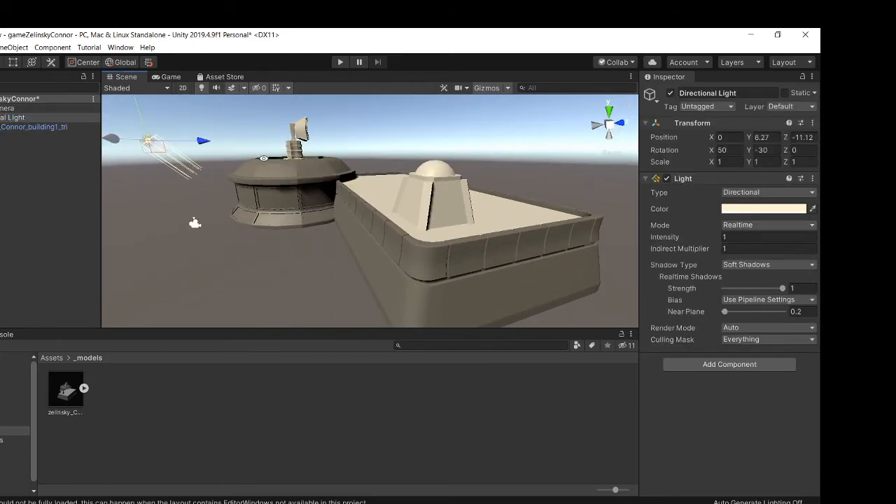
mouse_move(270, 181)
left_mouse_down("alt")
mouse_move(341, 185)
mouse_move(292, 182)
mouse_move(373, 165)
mouse_move(761, 137)
mouse_move(40, 154)
mouse_move(280, 188)
left_mouse_up("alt")
key("e")
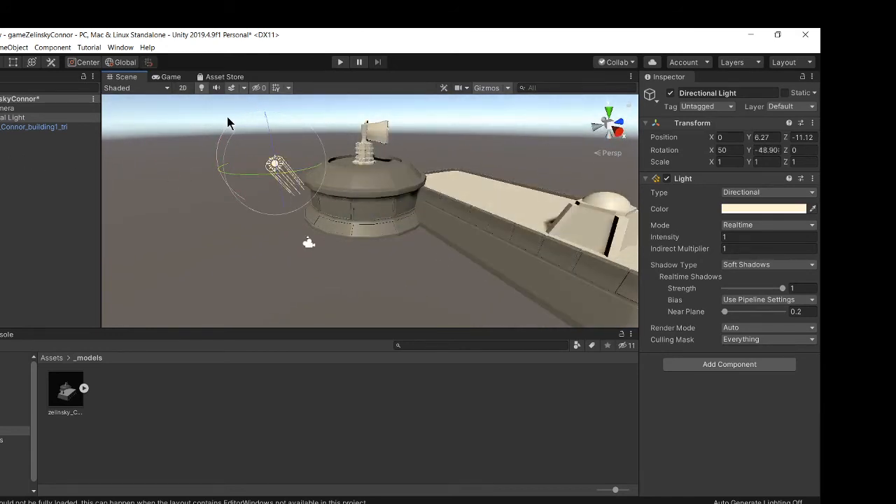
Step: Rotate the Directional Light to about -49° around Y so it lights the building from a new angle
mouse_move(228, 123)
left_mouse_down()
mouse_move(256, 131)
mouse_move(284, 194)
mouse_move(158, 233)
mouse_move(315, 233)
left_mouse_up()
left_click_drag(317, 233, 354, 241, "alt")
left_click_drag(376, 162, 441, 182)
left_click_drag(350, 145, 354, 195)
left_click(244, 150)
right_click_drag(244, 149, 362, 175, "alt")
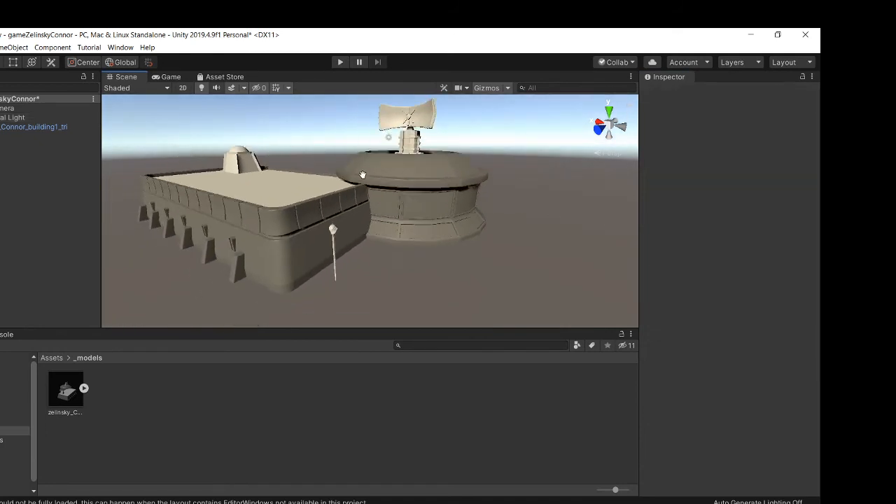
middle_click_drag(378, 186, 401, 149, "alt")
left_click_drag(402, 150, 434, 198, "alt")
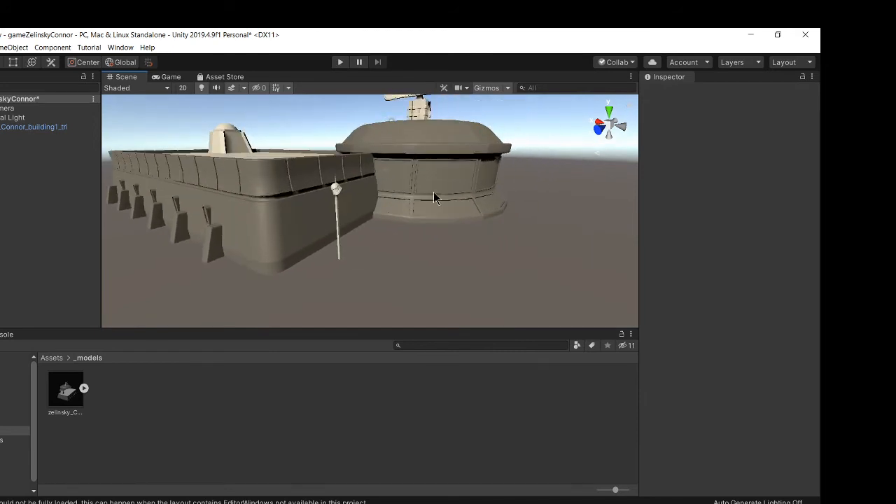
Step: Open the _materials folder and inspect each of its texture files
left_click(52, 358)
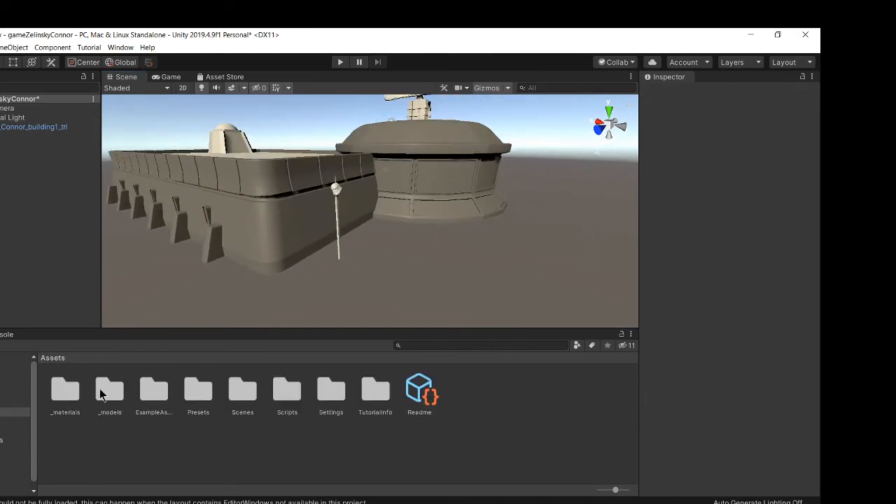
left_click(58, 395)
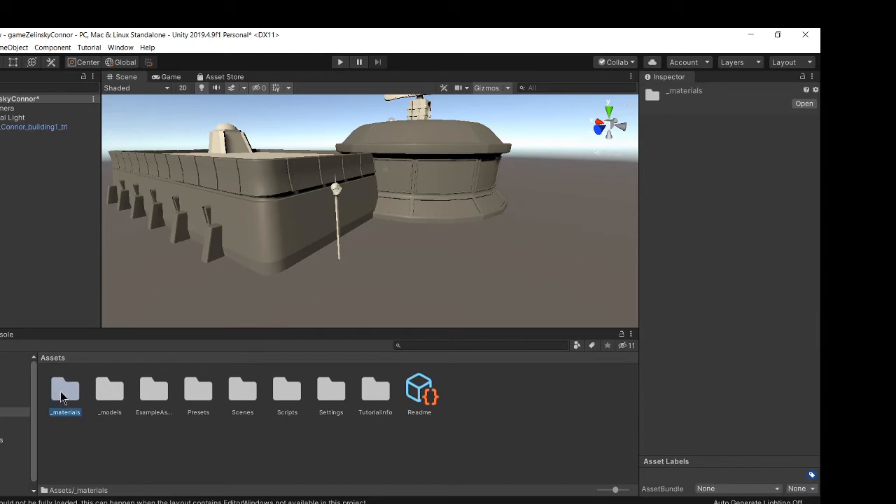
double_click(60, 397)
left_click(62, 393)
left_click(109, 396)
left_click(156, 396)
left_click(208, 397)
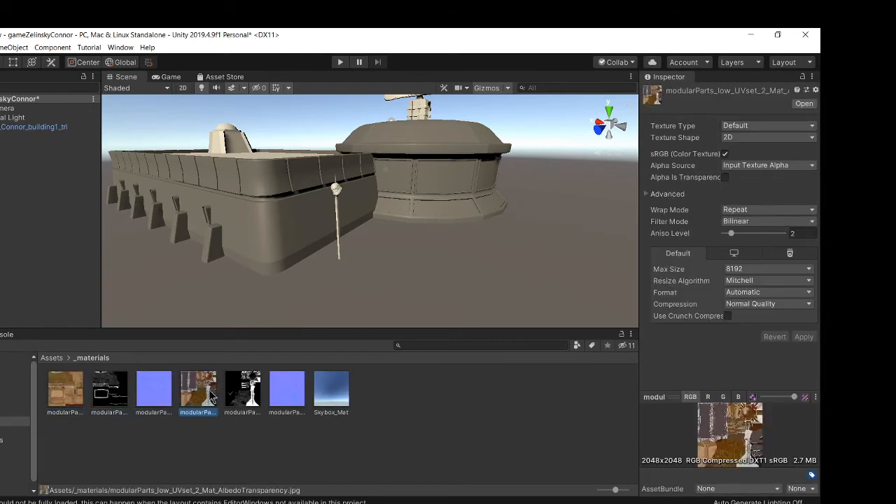
left_click(243, 392)
left_click(287, 390)
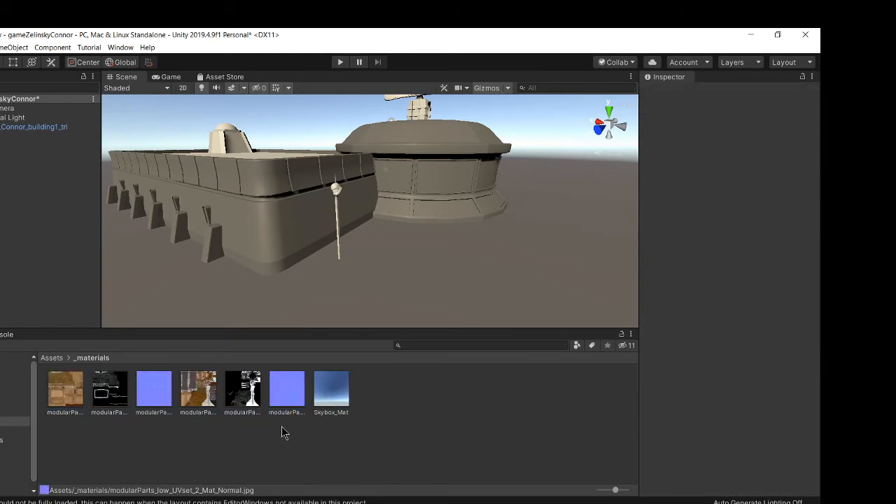
Step: Create a new material in _materials named uvset1 Mat
right_click(126, 442)
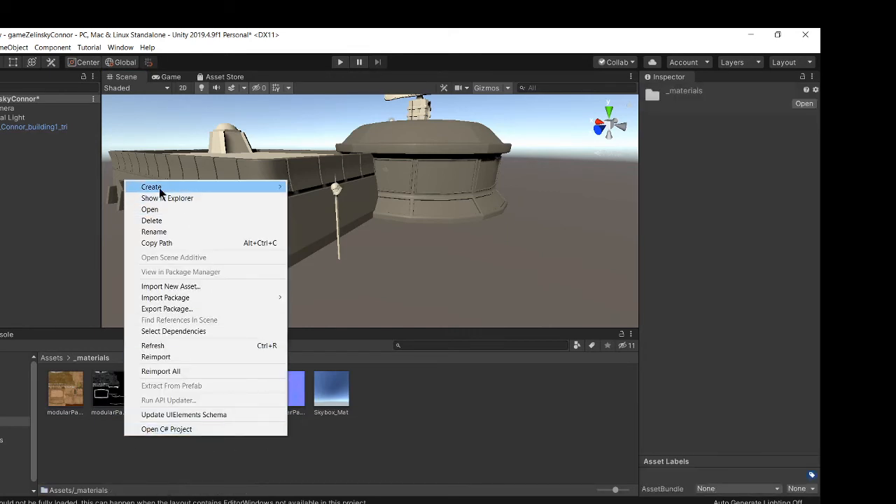
mouse_move(159, 188)
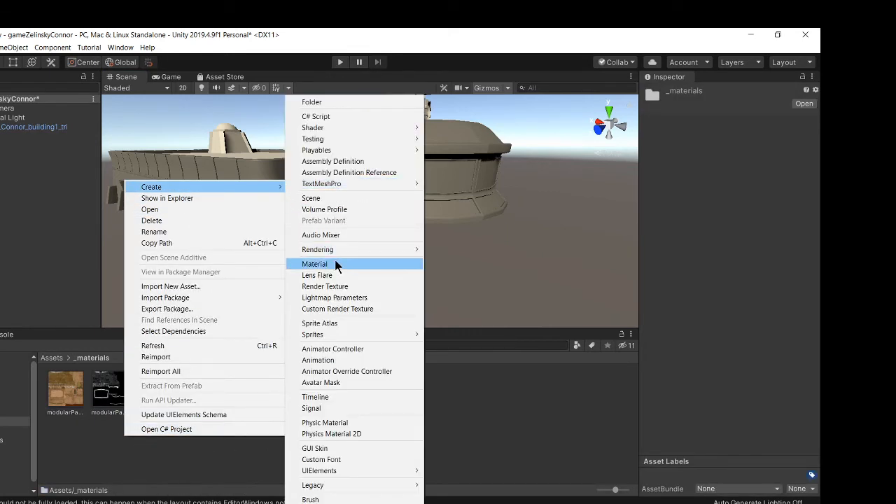
left_click(314, 263)
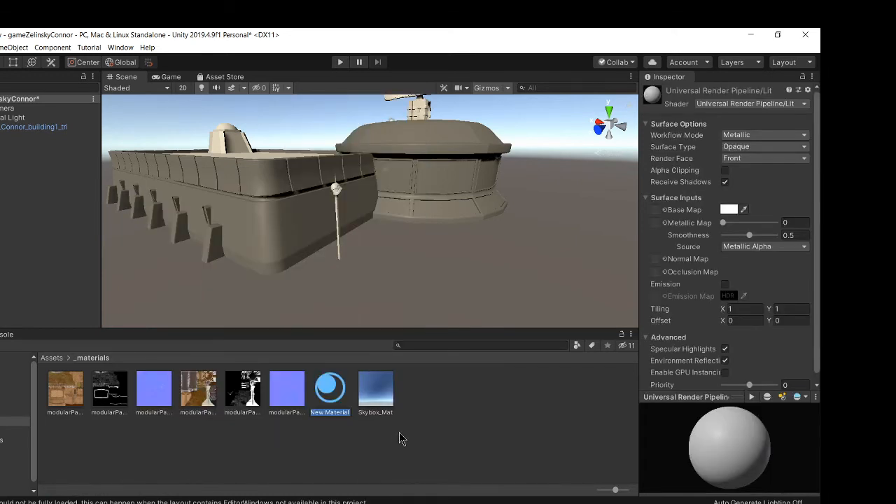
type("uvset1 Mat")
key("Return")
Step: Create a second new material named uvset2 Mat
right_click(417, 414)
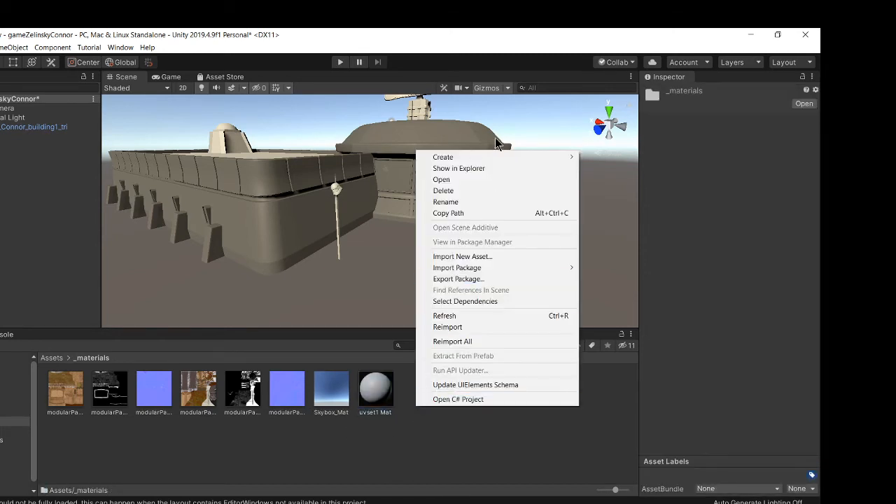
mouse_move(480, 158)
left_click(623, 264)
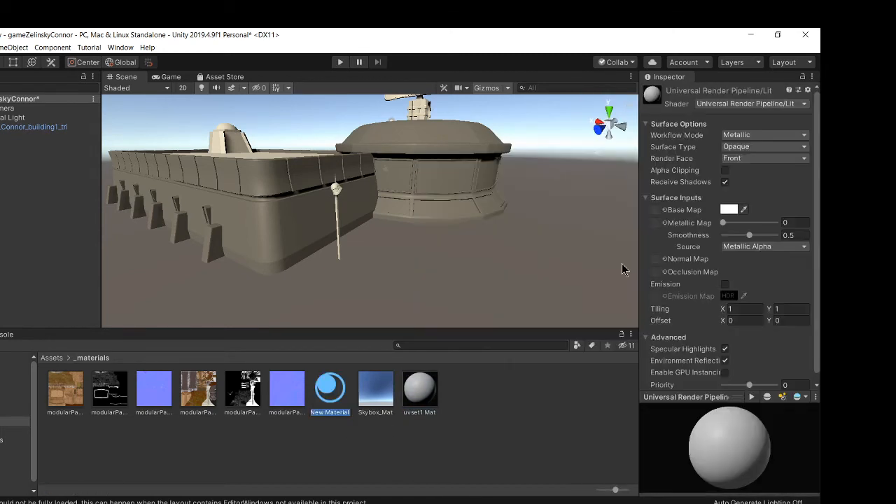
type("uvs")
type("et2 Mat")
key("Return")
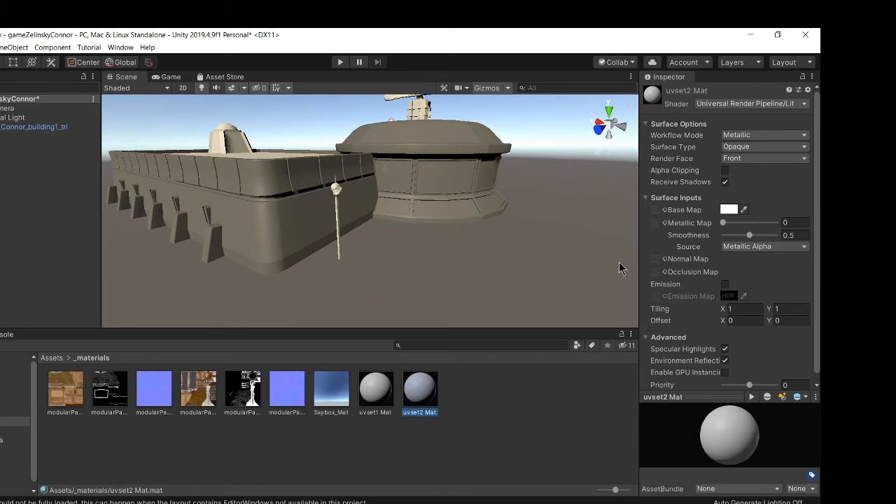
Step: Assign the UVset1 AlbedoTransparency texture to uvset1 Mat's Base Map
left_click(385, 393)
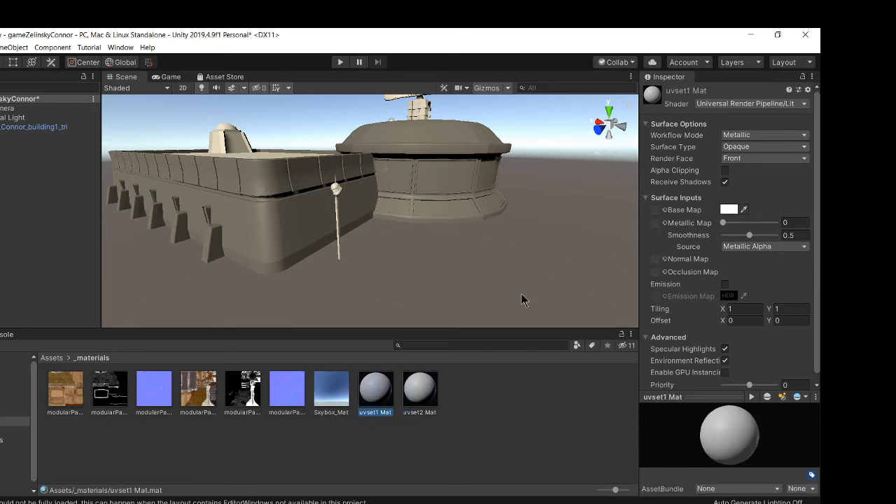
left_click_drag(637, 201, 558, 215)
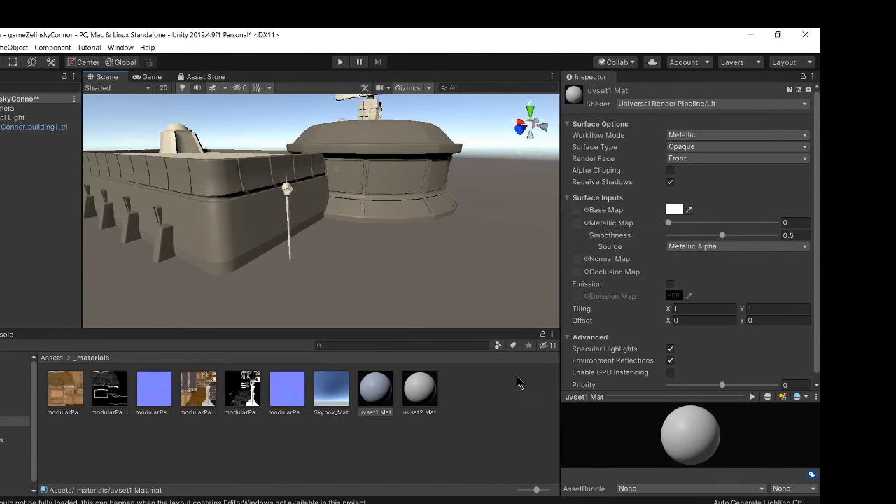
left_click(406, 432)
left_click(376, 392)
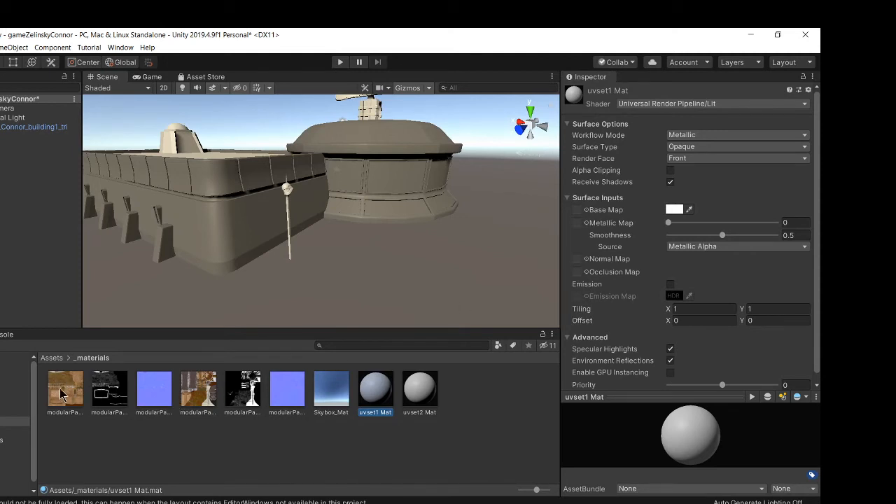
left_click_drag(60, 390, 576, 212)
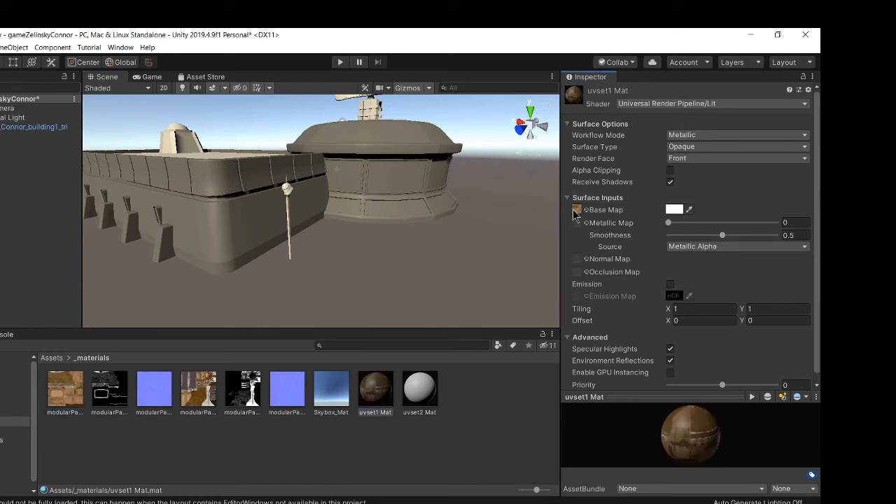
Step: Compare the UVset1 and UV_set_2 textures against uvset1 Mat's settings
left_click(63, 389)
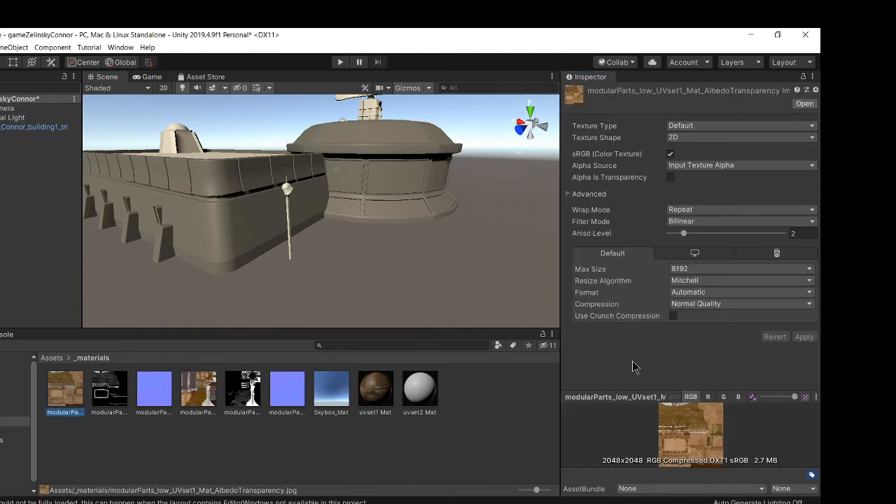
left_click(382, 381)
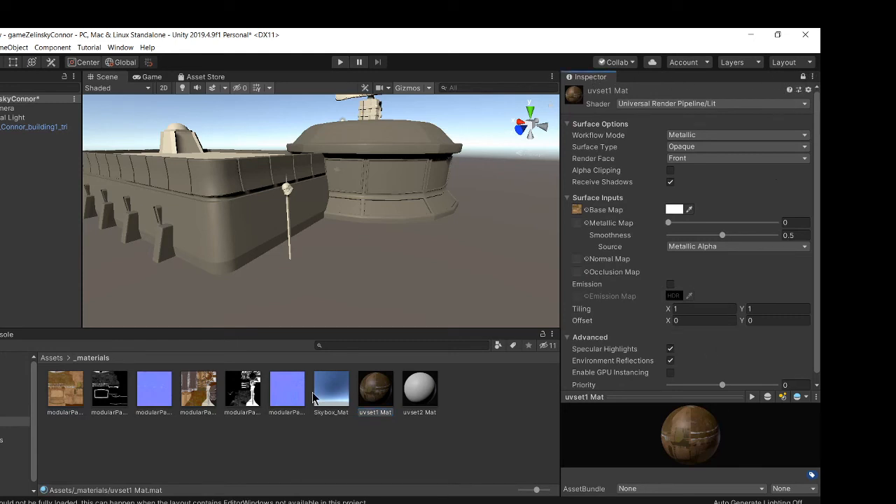
left_click(377, 389)
left_click(198, 391)
left_click(159, 392)
left_click(115, 393)
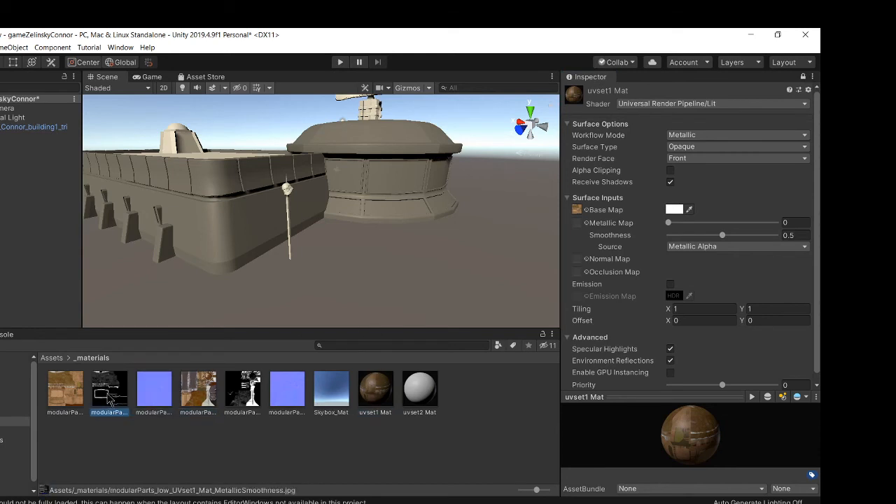
left_click(72, 393)
left_click(109, 393)
left_click(187, 394)
left_click(288, 390)
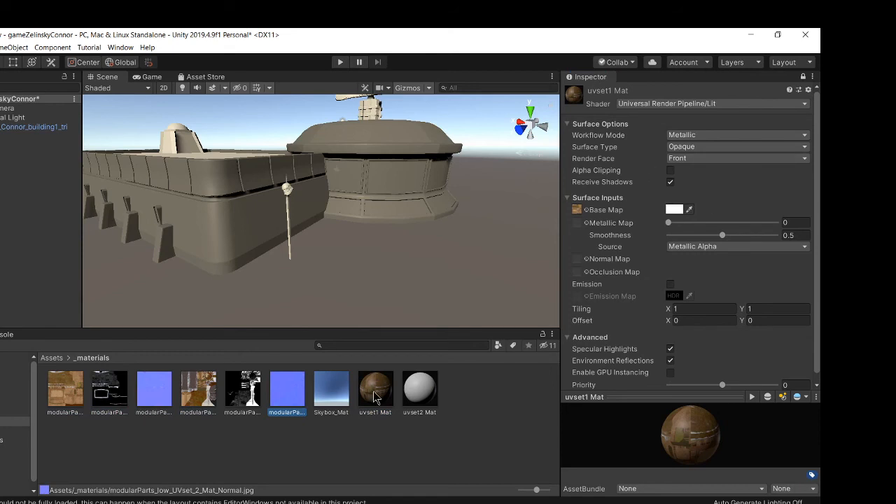
left_click(379, 396)
Step: Assign the UVset1 MetallicSmoothness texture as uvset1 Mat's Metallic Map and the UVset1 Normal texture as its Normal Map, fixing the normal import
left_click(80, 396)
left_click(106, 397)
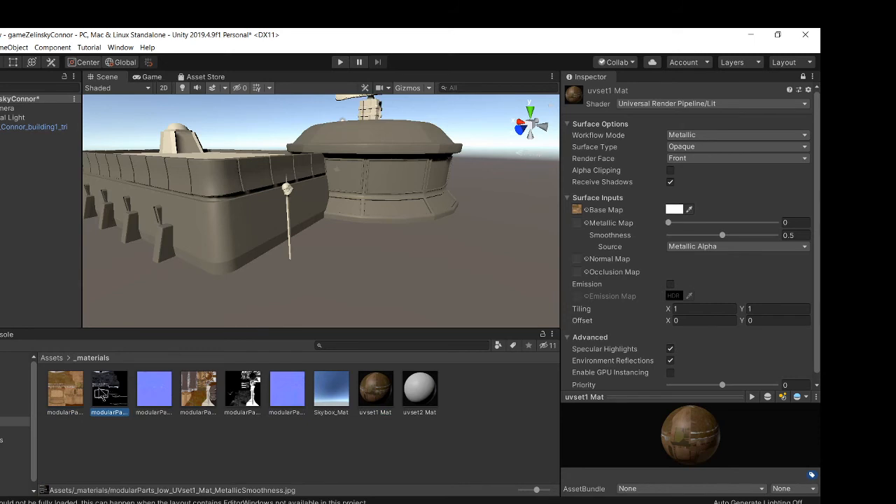
left_click_drag(102, 394, 577, 224)
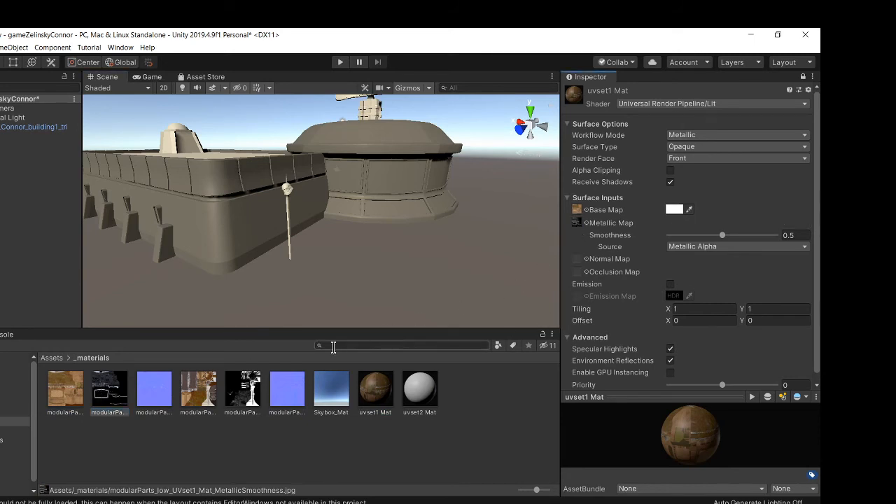
left_click(159, 389)
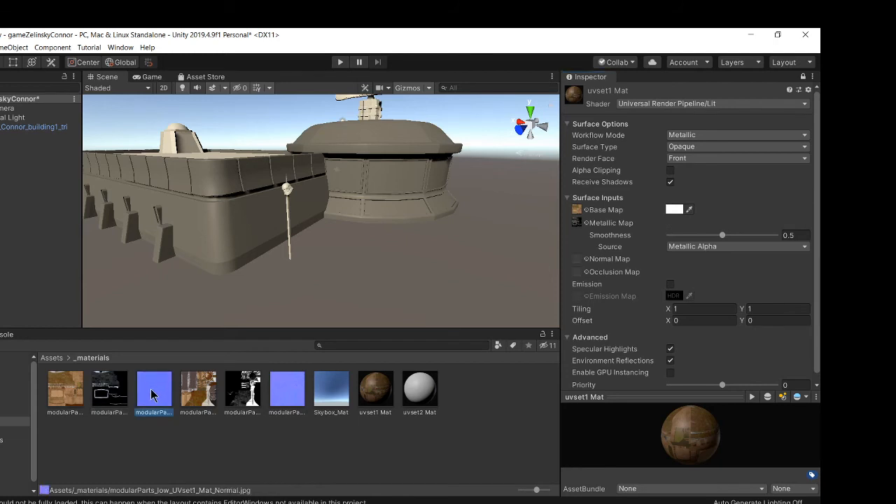
left_click_drag(149, 399, 576, 270)
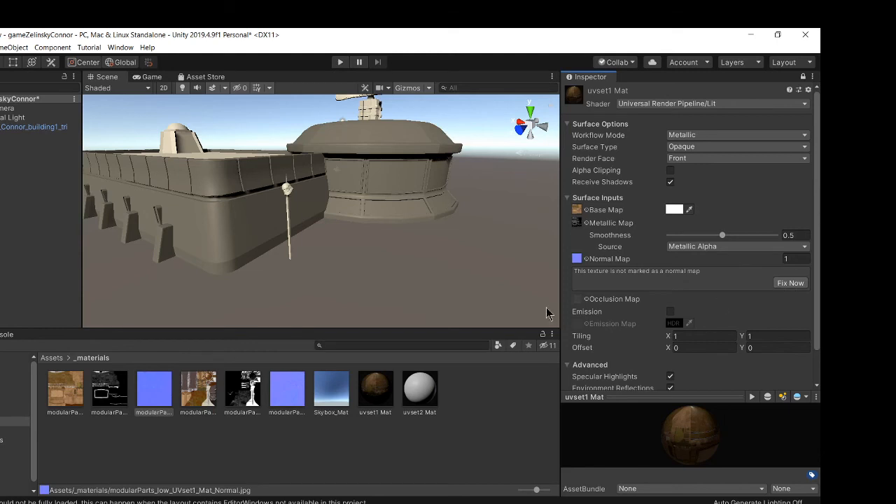
left_click(791, 282)
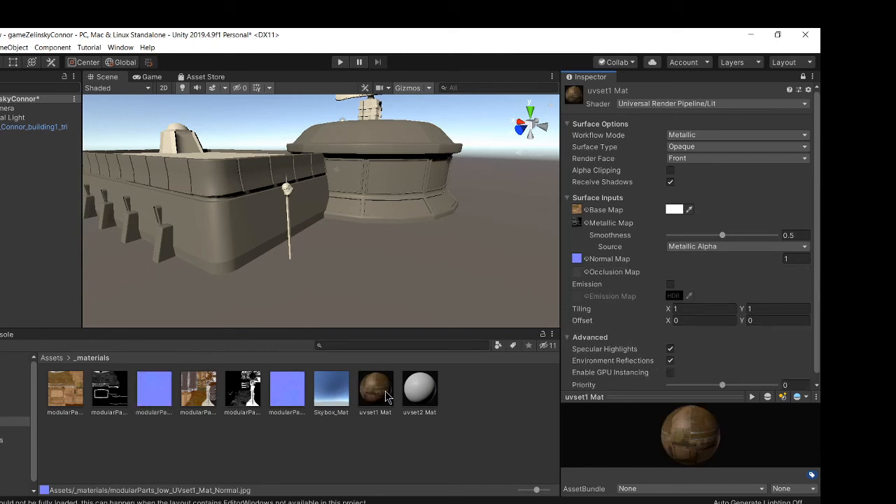
Step: Assign the UV_set_2 albedo, metallic-smoothness and normal textures to uvset2 Mat's Base, Metallic and Normal Maps, fixing the normal import
left_click(385, 397)
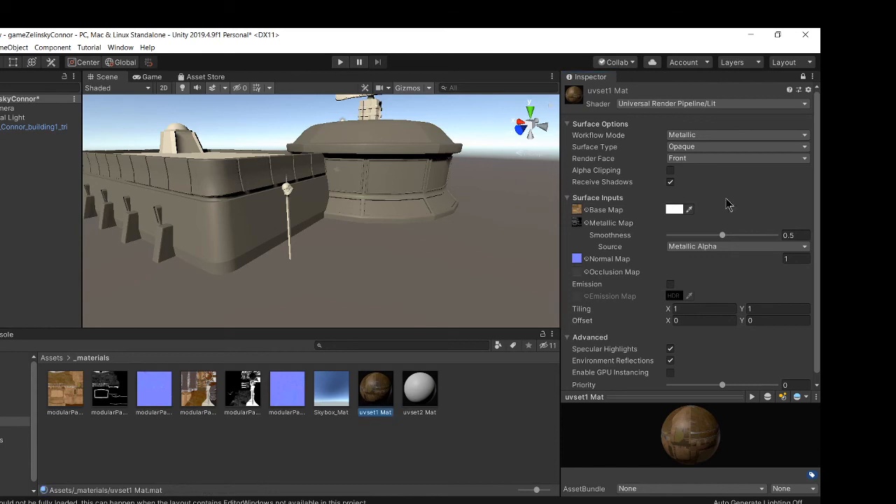
left_click(803, 77)
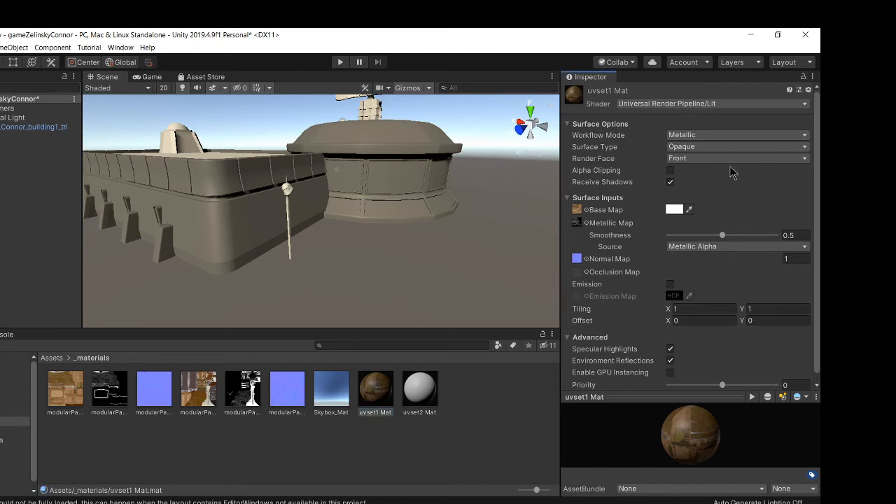
left_click(428, 393)
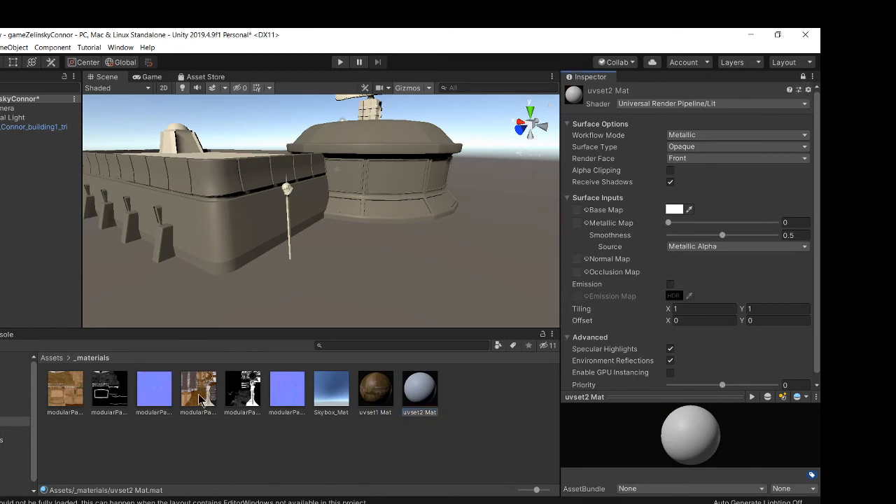
left_click_drag(199, 399, 576, 210)
left_click_drag(243, 392, 577, 223)
left_click_drag(287, 388, 577, 259)
left_click(789, 283)
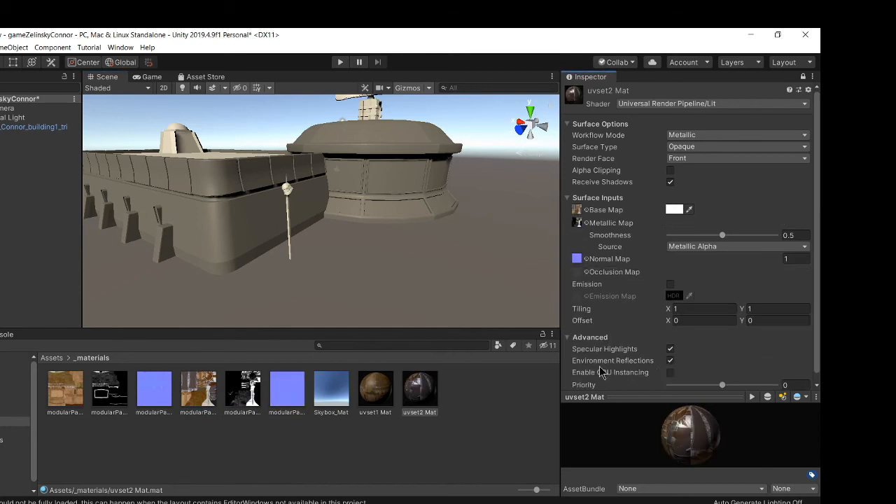
left_click(803, 77)
Step: Apply uvset1 Mat and uvset2 Mat to the building model in the scene
left_click(480, 430)
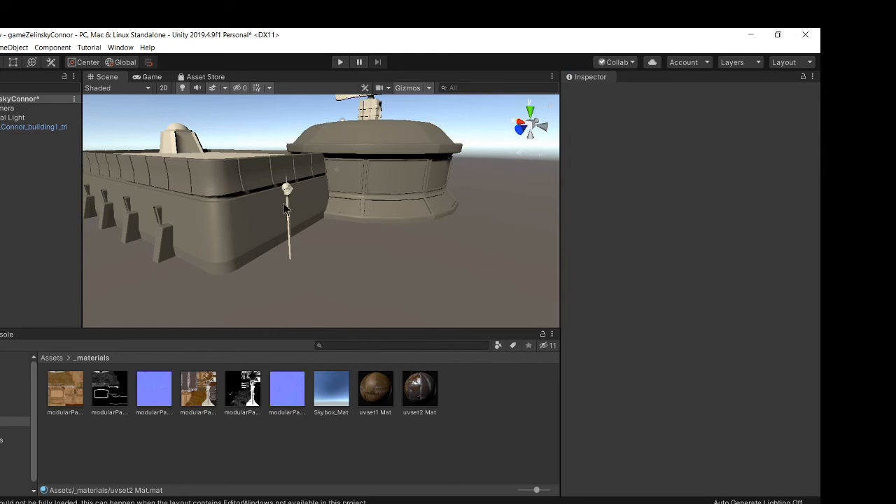
left_click_drag(355, 189, 401, 332, "alt")
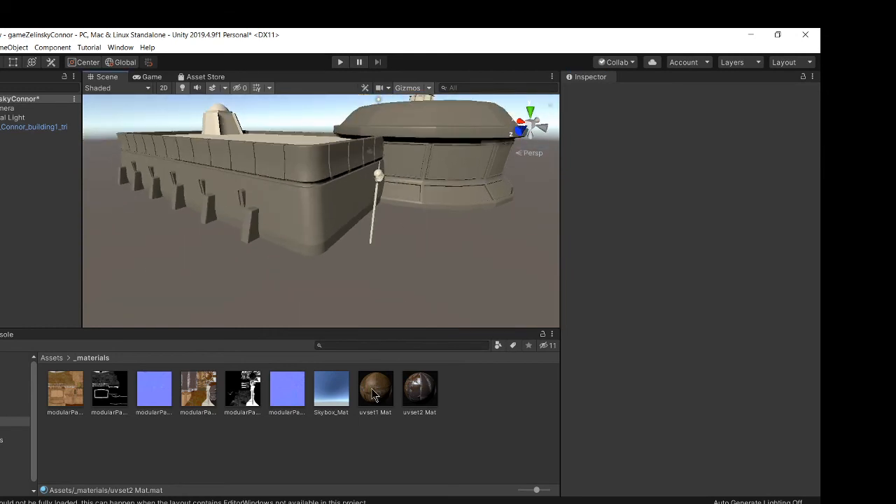
left_click_drag(379, 399, 317, 226)
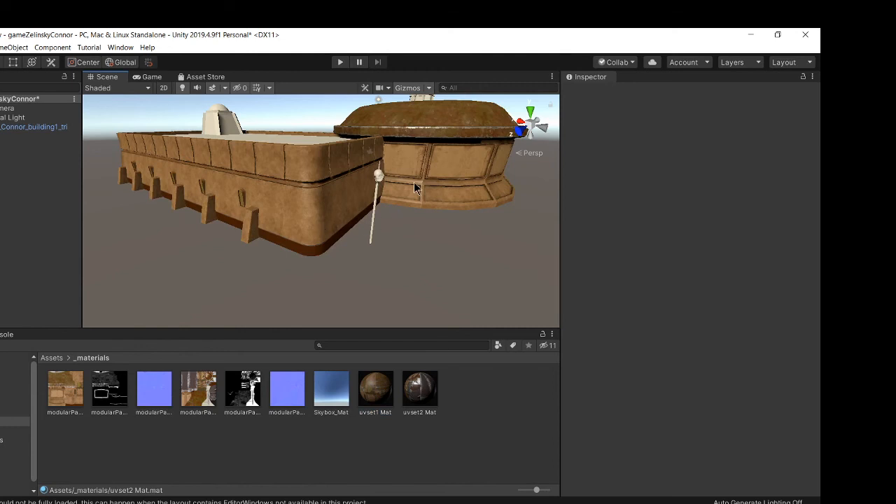
left_click_drag(414, 187, 385, 200, "alt")
left_click_drag(420, 378, 294, 163)
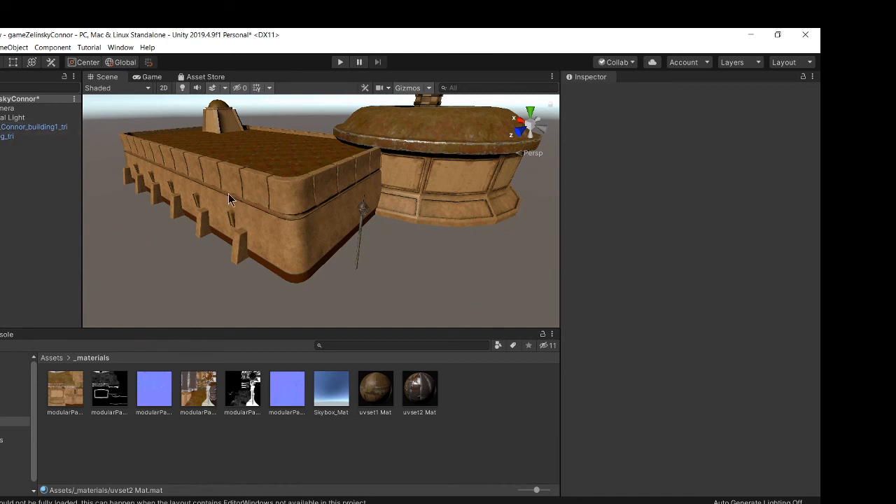
Step: Inspect the textured building's walls, roof and tower up close from several angles in the scene
right_click_drag(228, 195, 336, 223, "alt")
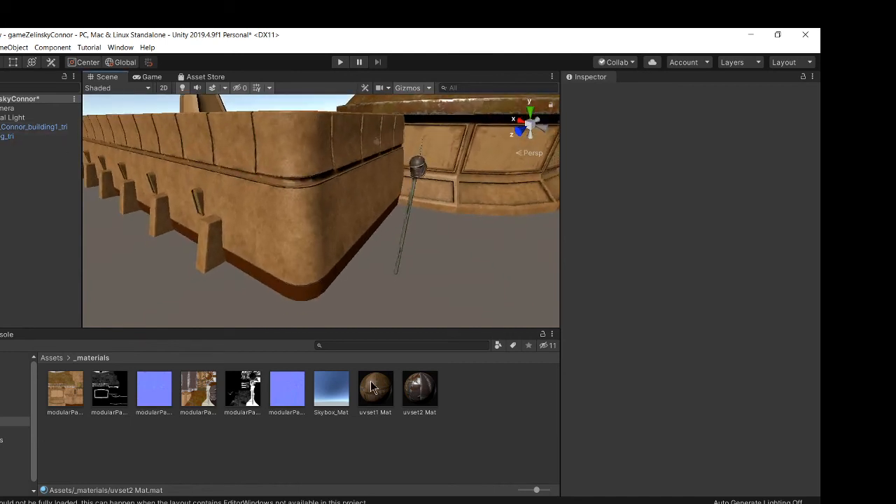
mouse_move(373, 389)
left_mouse_down()
mouse_move(300, 230)
mouse_move(310, 330)
mouse_move(248, 230)
mouse_move(197, 218)
mouse_move(378, 394)
left_mouse_up()
middle_click_drag(291, 165, 284, 205)
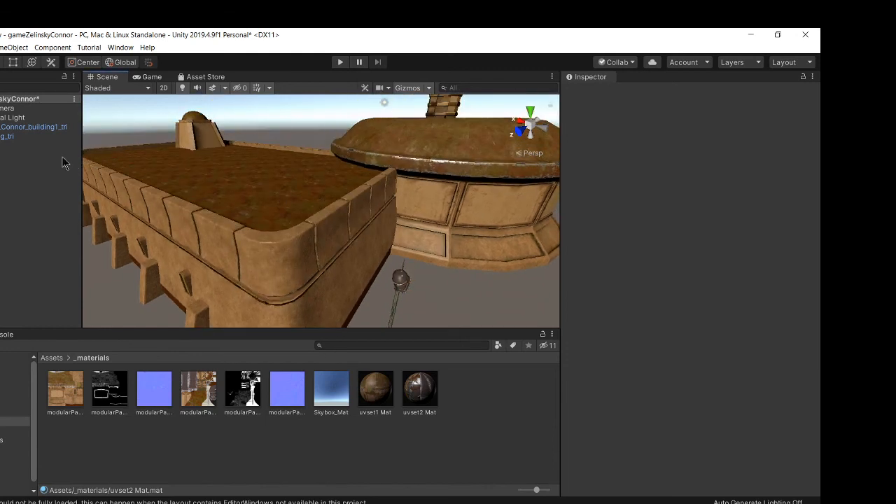
left_click(273, 190)
right_click_drag(352, 201, 288, 164, "alt")
left_click(191, 112)
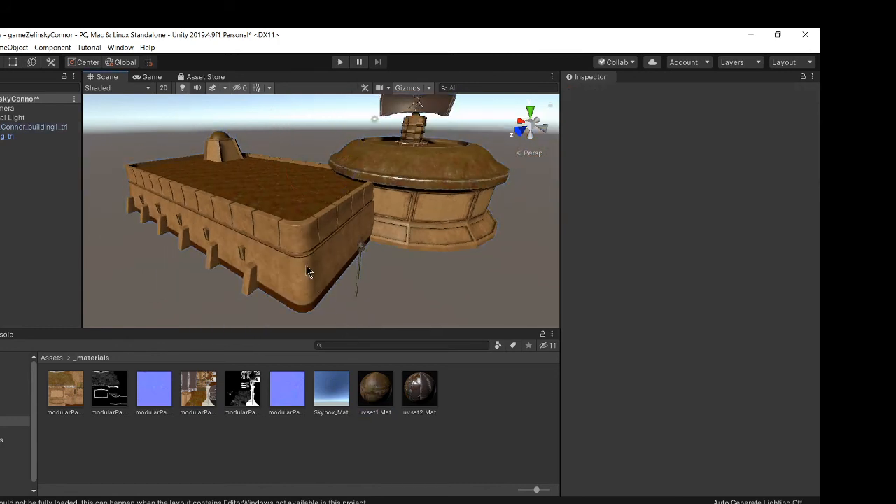
mouse_move(421, 391)
left_mouse_down()
mouse_move(302, 200)
mouse_move(296, 249)
mouse_move(400, 383)
mouse_move(313, 293)
mouse_move(277, 184)
mouse_move(298, 276)
mouse_move(225, 146)
mouse_move(430, 175)
left_mouse_up()
left_click_drag(325, 271, 456, 389)
left_click_drag(306, 179, 285, 199, "alt")
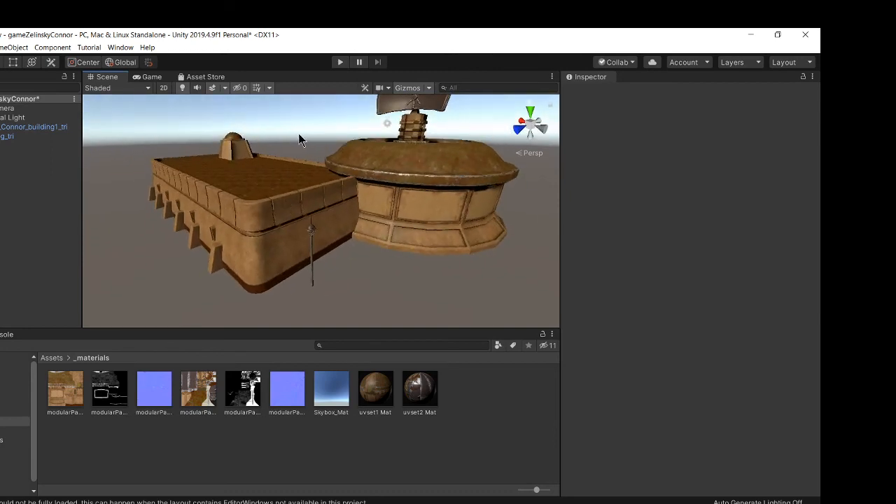
left_click_drag(188, 149, 219, 135, "alt")
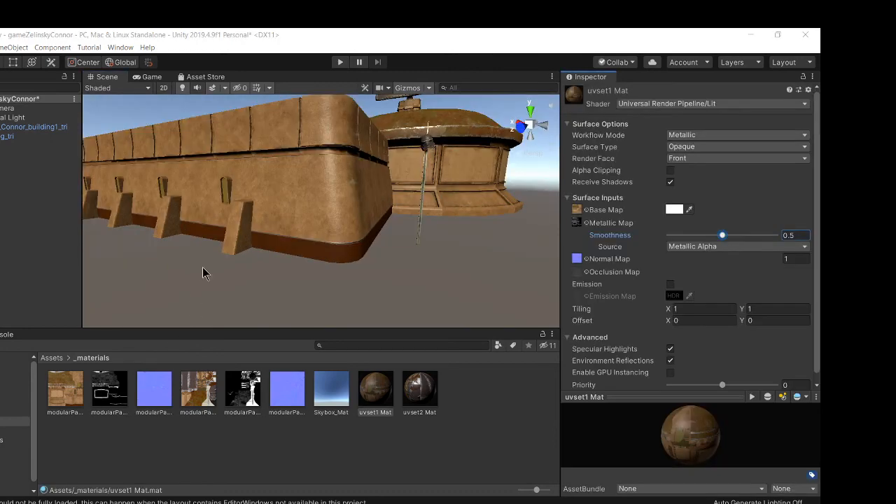
left_click_drag(271, 249, 229, 281, "alt")
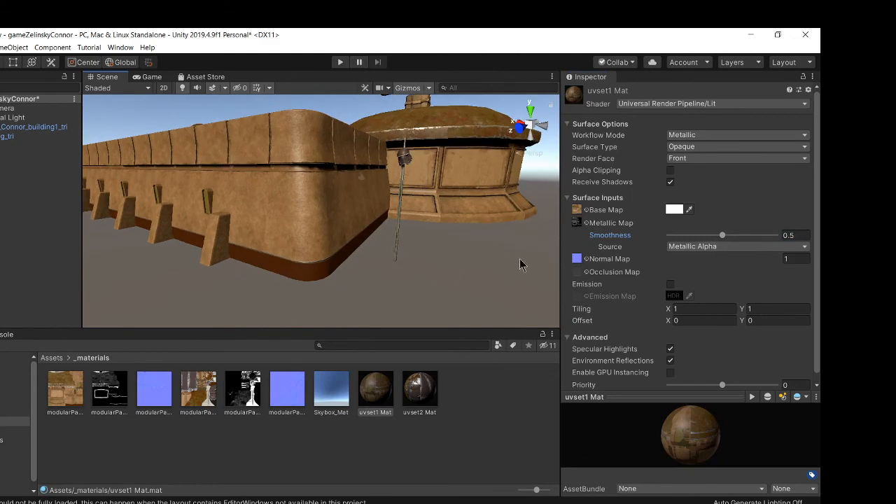
left_click(396, 285)
left_click_drag(275, 162, 310, 151, "alt")
left_click(310, 152)
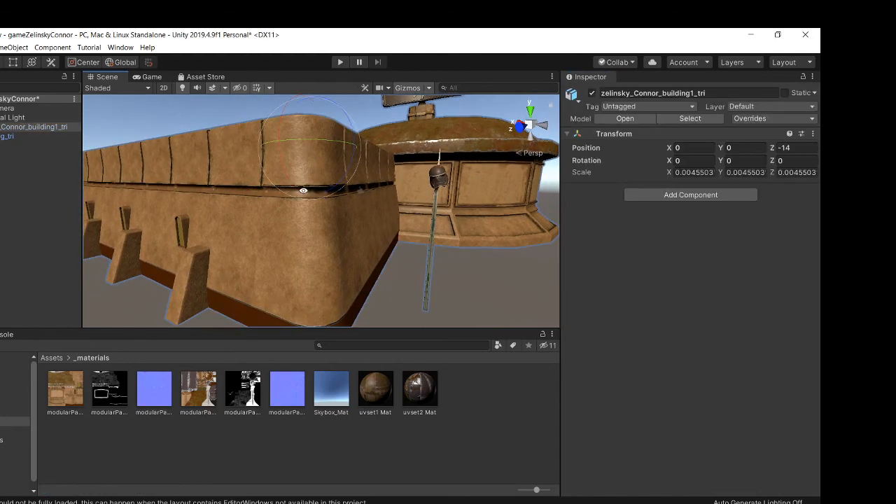
left_click_drag(303, 192, 306, 167, "alt")
Step: Lower uvset2 Mat's Smoothness to 0.232
left_click(378, 389)
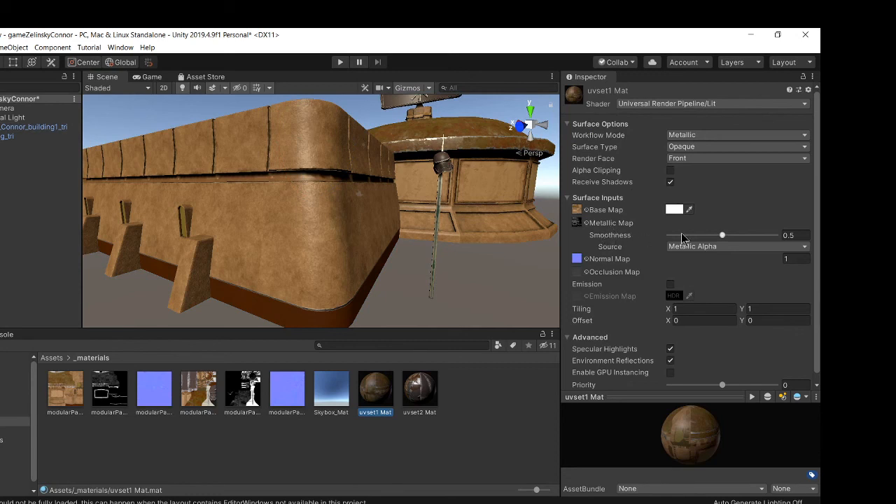
left_click_drag(721, 235, 695, 249)
left_click(420, 389)
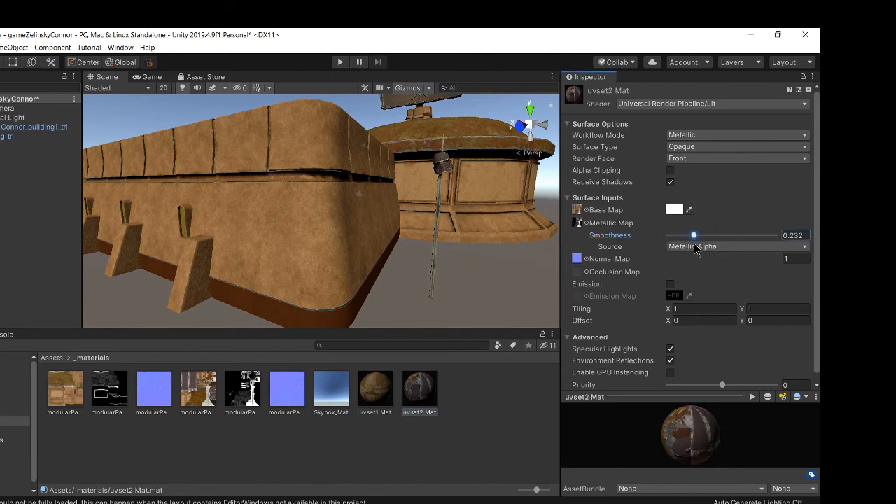
left_click(526, 284)
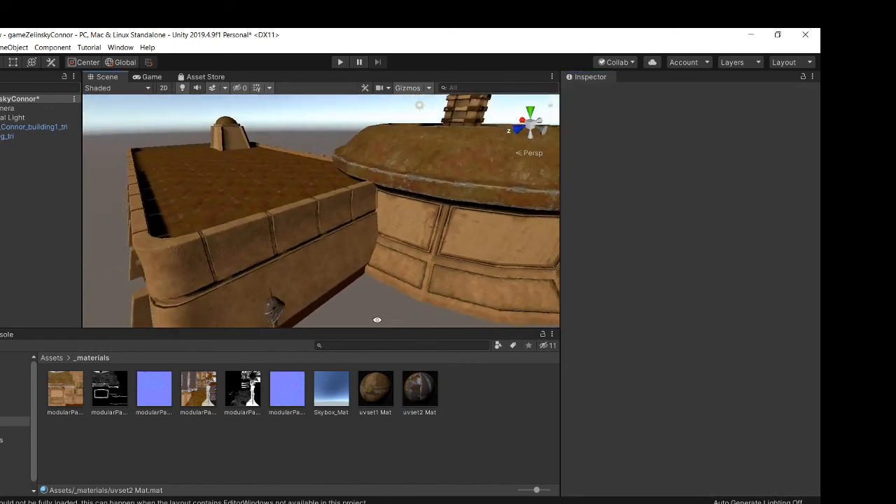